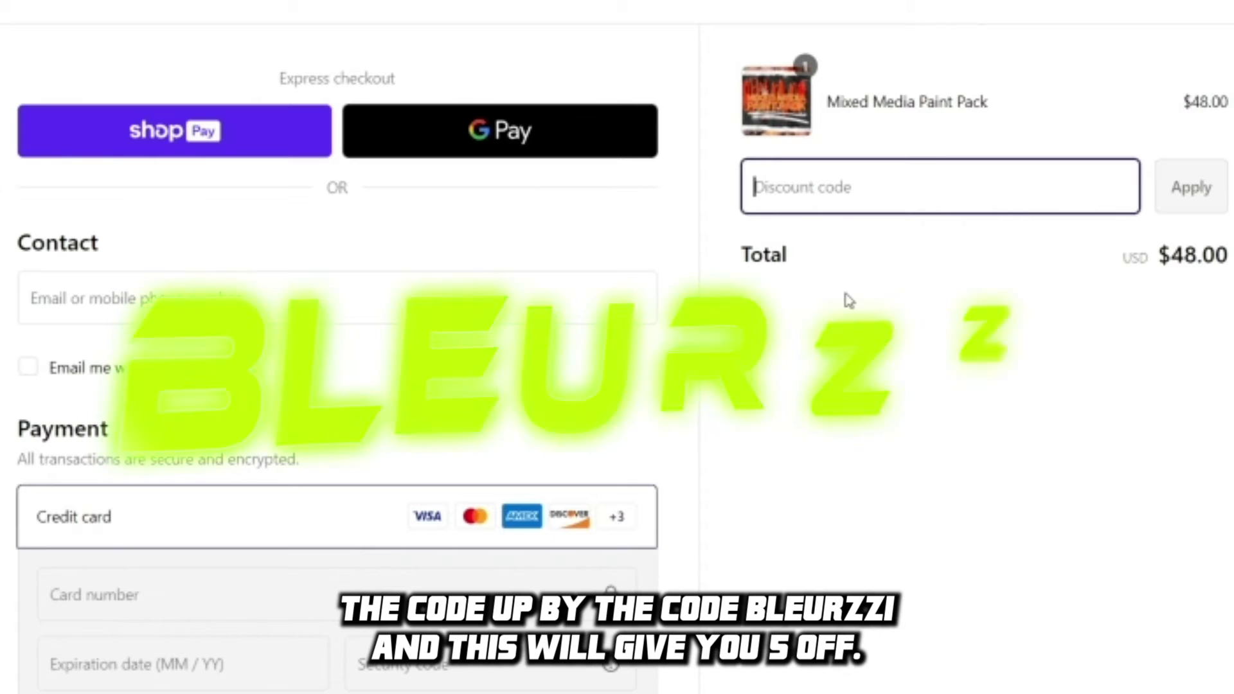
Apply the discount code BLEURZZI to the Mixed Media Paint Pack order.
{"action": "type", "text": "BLEURZZI"}
{"action": "left_click", "coordinate": [1190, 193]}
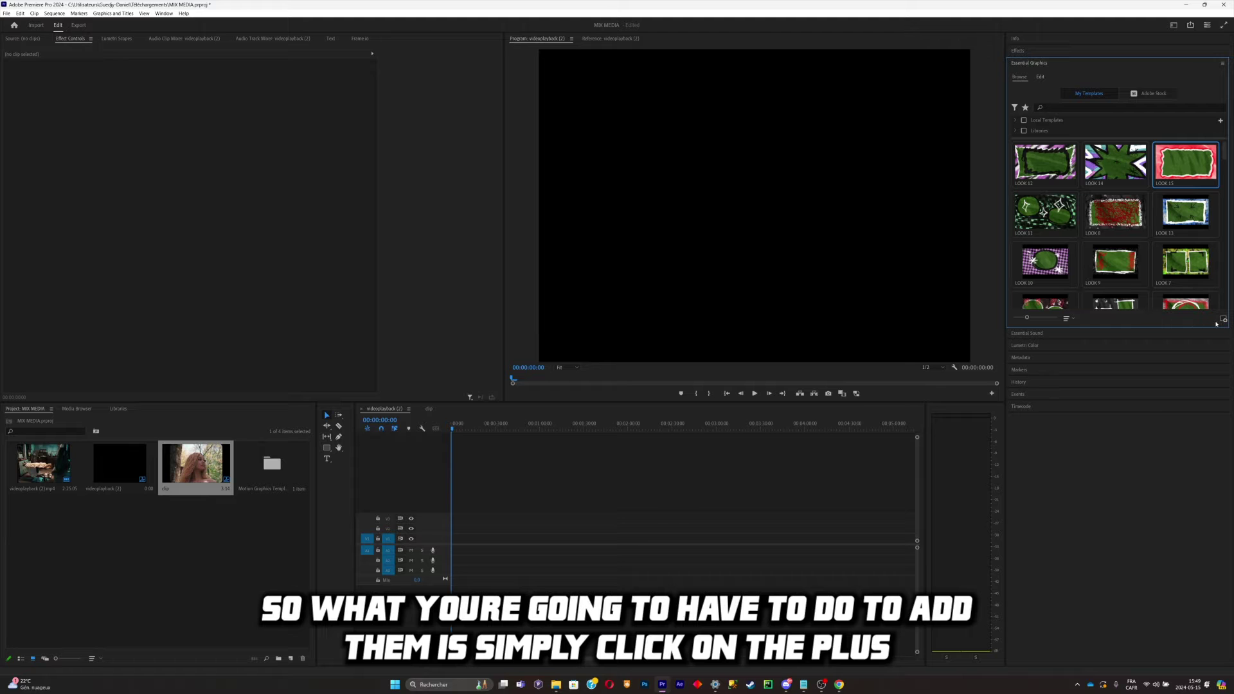
Install a Motion Graphics template from the Mixed Media Presets folder inside the mmp download folder.
{"action": "left_click", "coordinate": [1218, 321]}
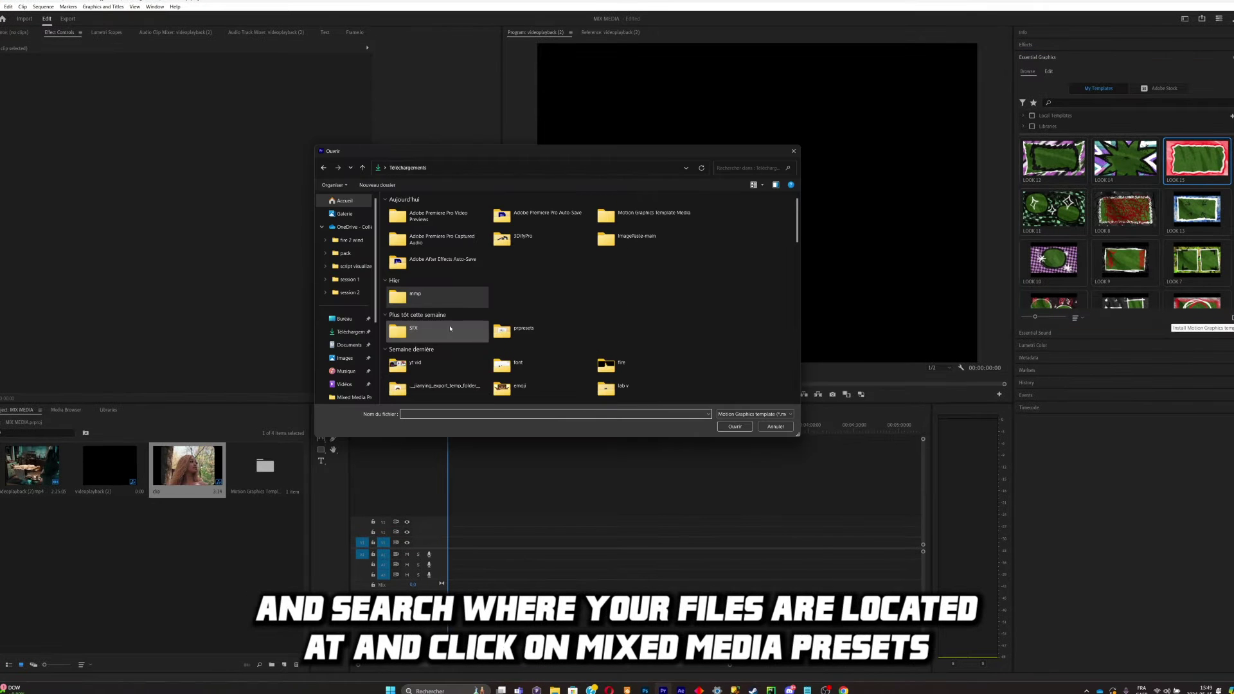
{"action": "double_click", "coordinate": [447, 297]}
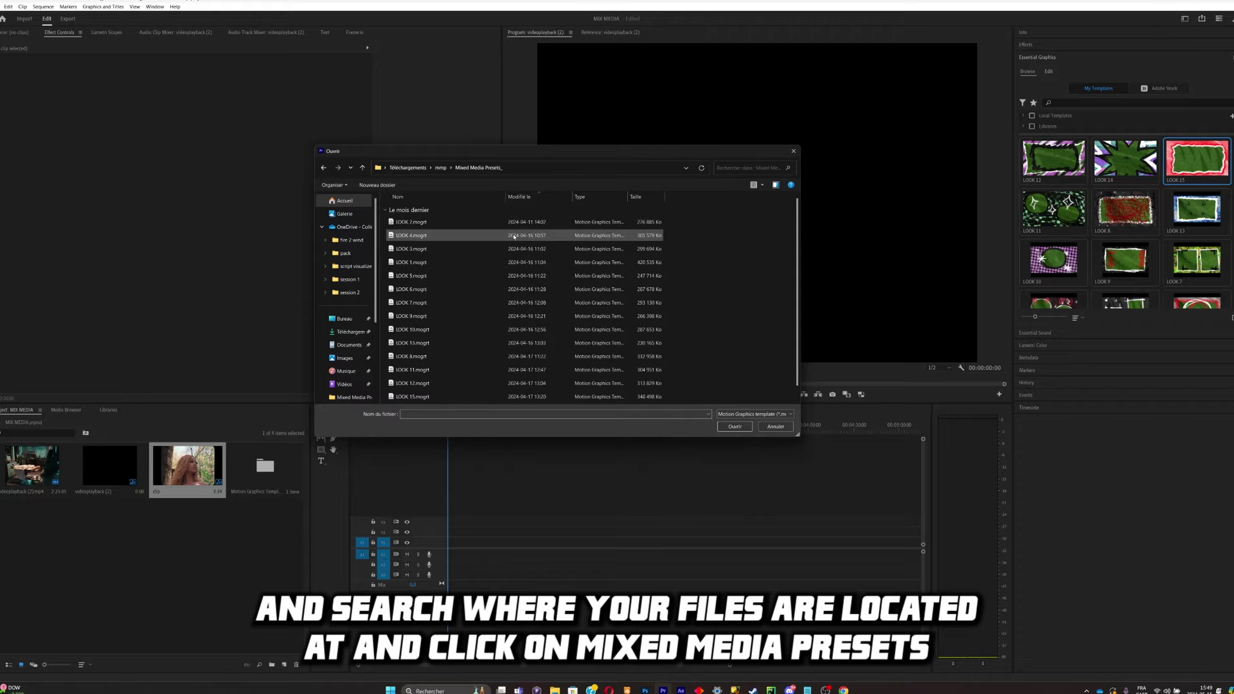
{"action": "double_click", "coordinate": [451, 260]}
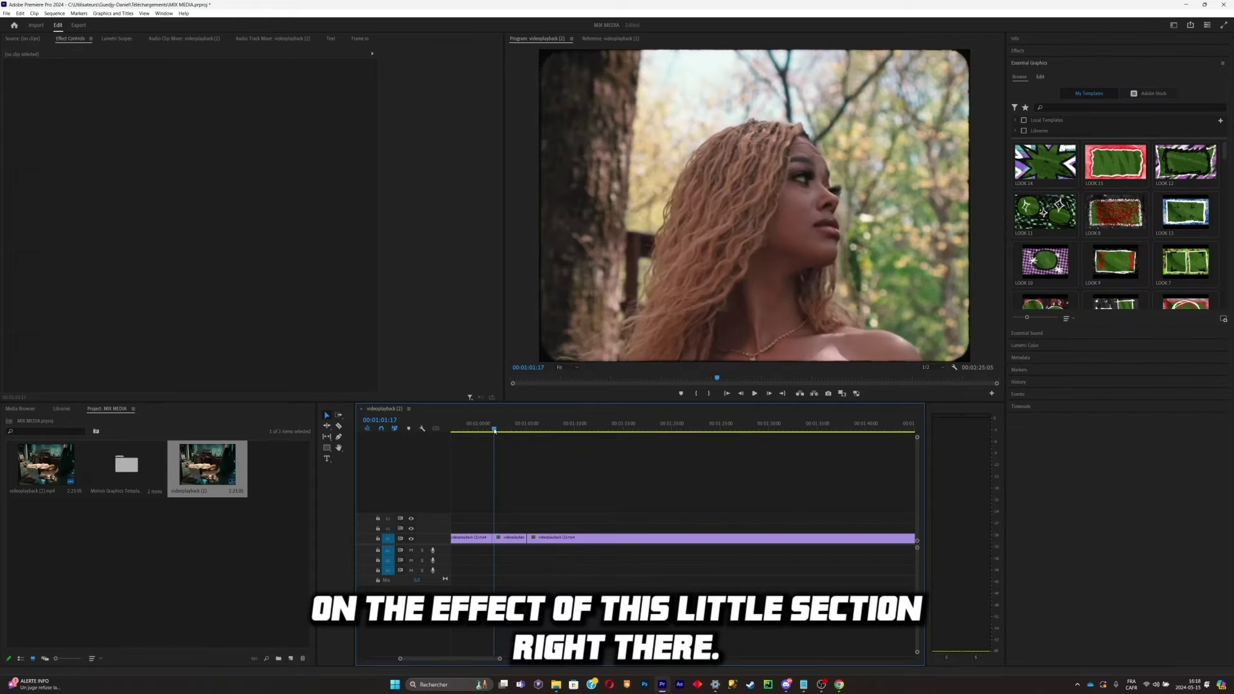
Make a subsequence from the short cut segment of the woman around one minute into the timeline.
{"action": "left_click_drag", "start_coordinate": [494, 430], "coordinate": [513, 443]}
{"action": "scroll", "coordinate": [526, 523], "scroll_direction": "down", "scroll_amount": 2}
{"action": "right_click", "coordinate": [523, 541]}
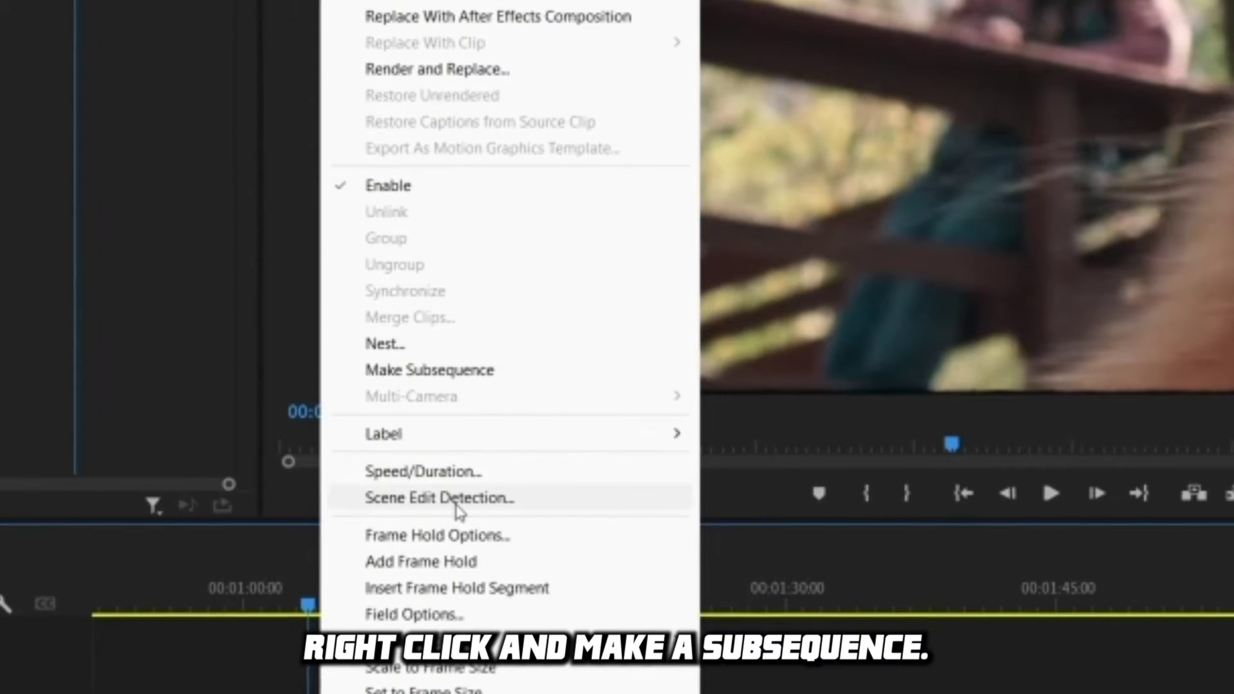
{"action": "left_click", "coordinate": [470, 380]}
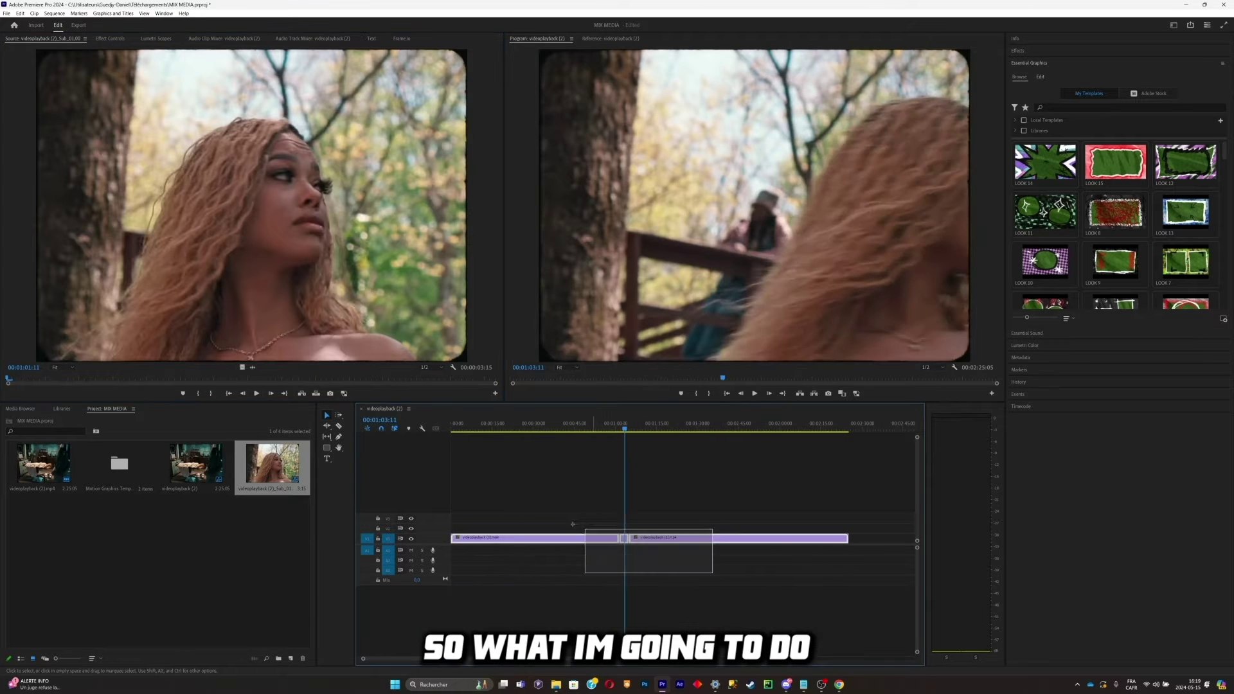
Delete all clips from the timeline and place the LOOK 12 template at its start.
{"action": "left_click_drag", "start_coordinate": [712, 573], "coordinate": [712, 573]}
{"action": "key", "text": "Delete"}
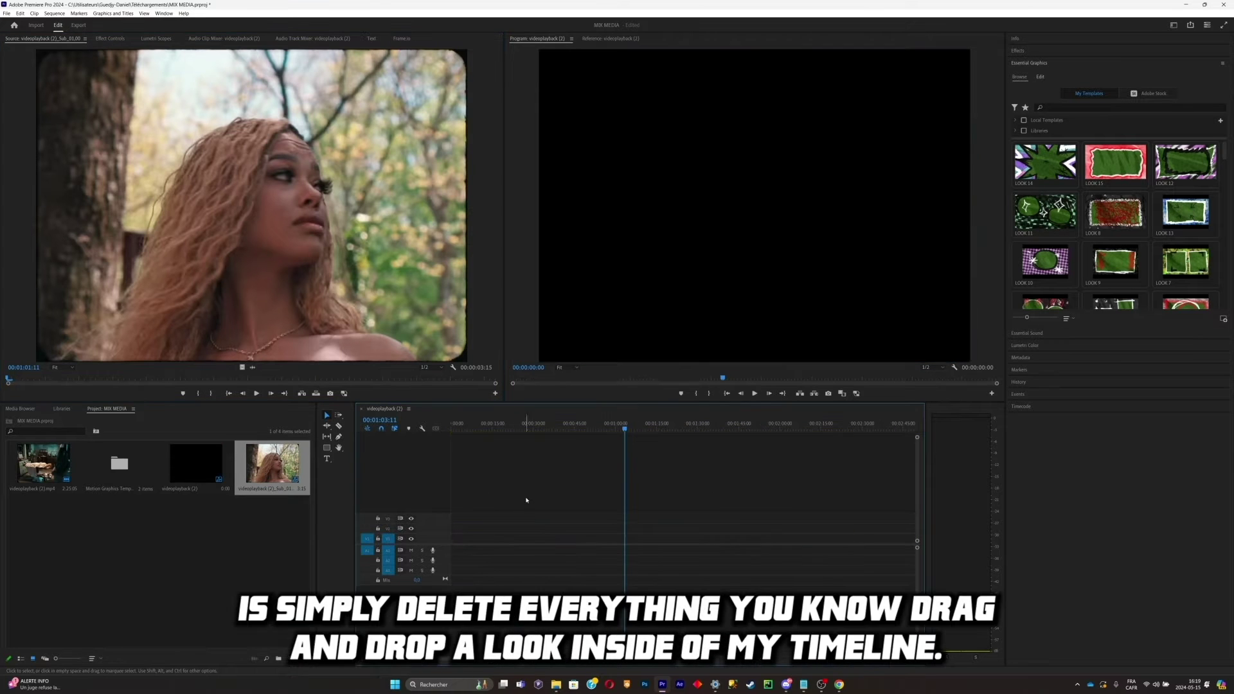
{"action": "left_click_drag", "start_coordinate": [1161, 180], "coordinate": [451, 522]}
{"action": "left_click", "coordinate": [622, 357]}
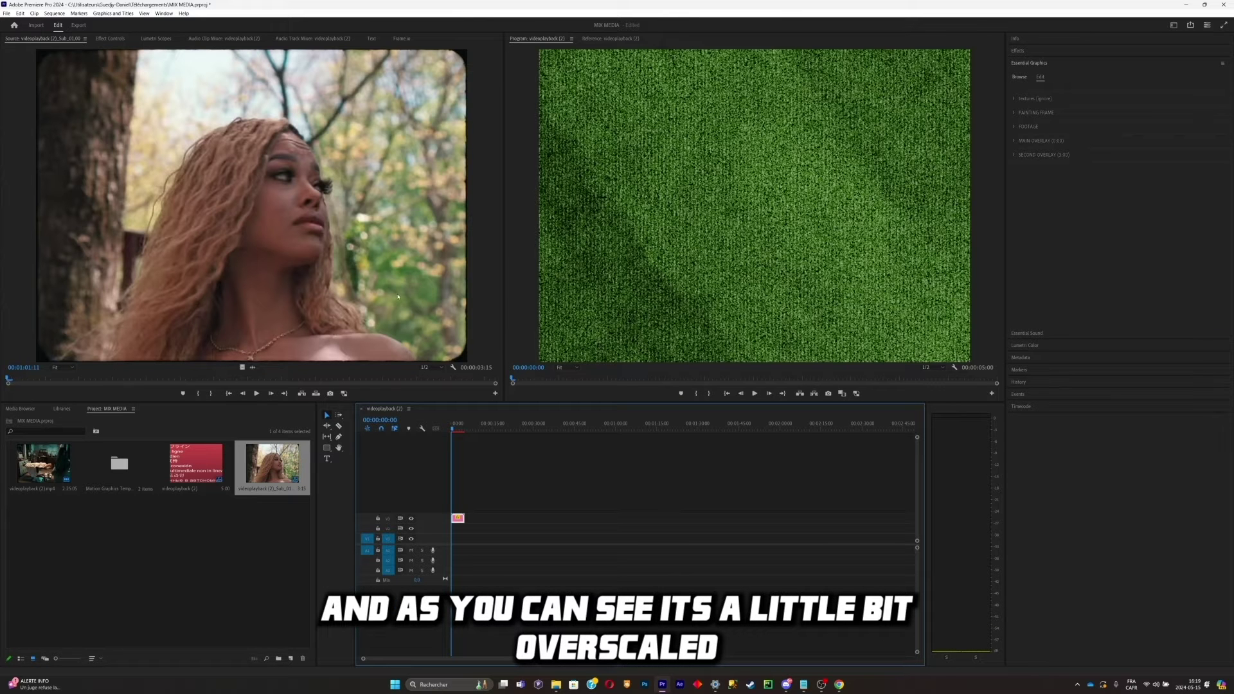
Set the LOOK 12 clip's scale to 50 so the painted frame fits the picture.
{"action": "left_click", "coordinate": [112, 39]}
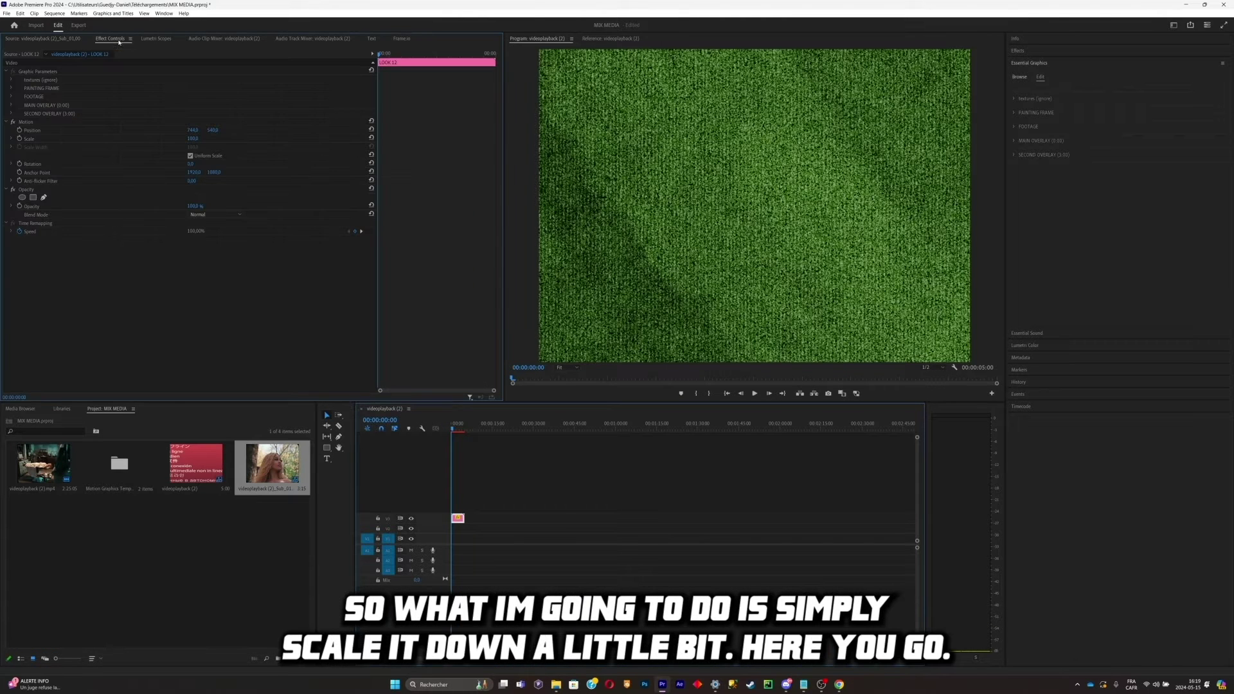
{"action": "left_click", "coordinate": [193, 139]}
{"action": "type", "text": "50"}
{"action": "key", "text": "Return"}
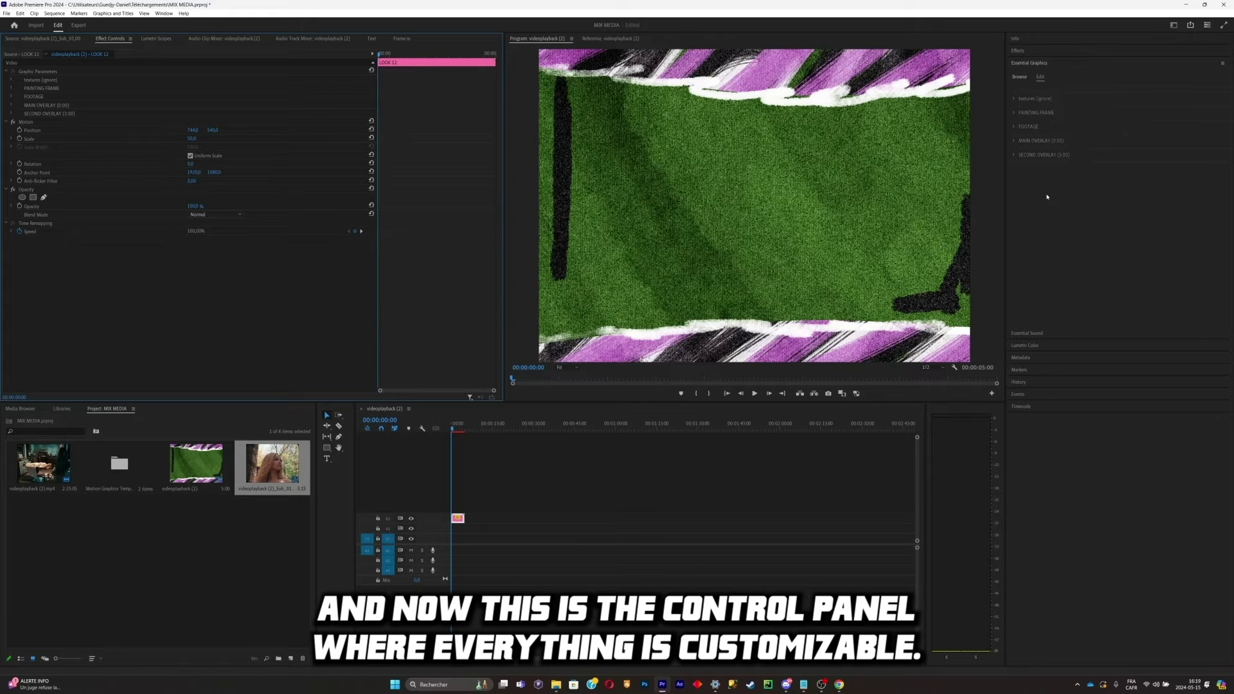
Replace the template's green placeholder footage with the subsequence of the woman and scale it down slightly.
{"action": "left_click", "coordinate": [1017, 116]}
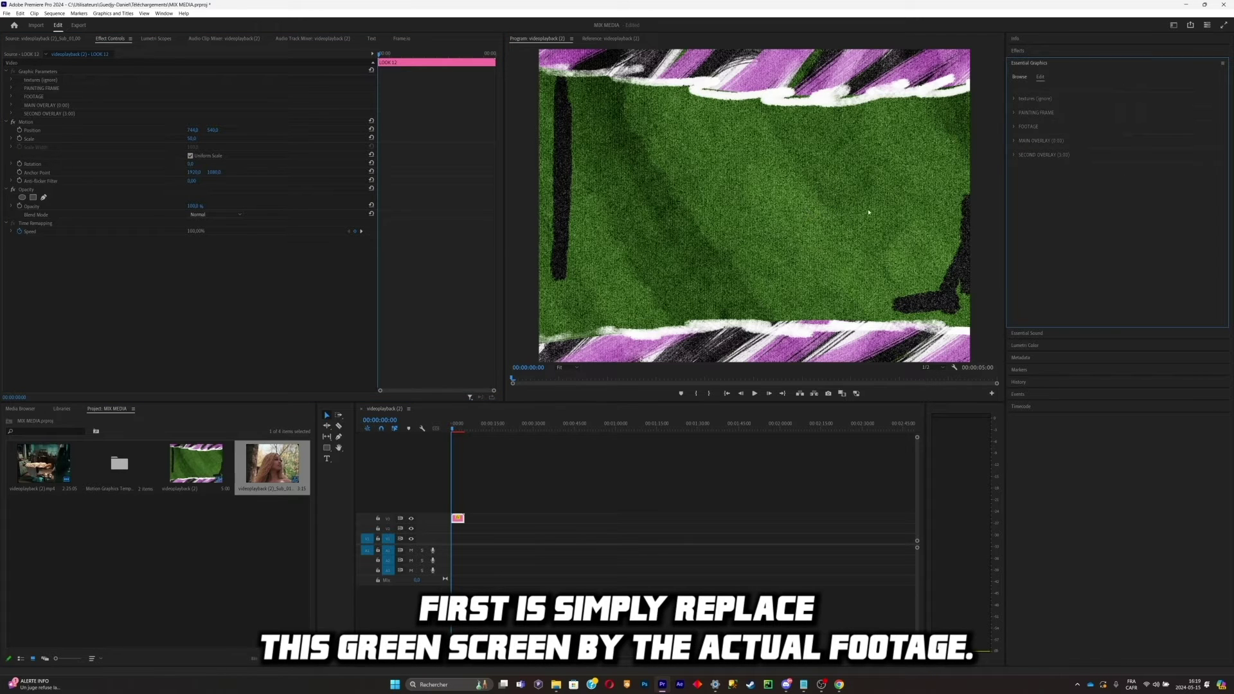
{"action": "left_click", "coordinate": [1015, 126]}
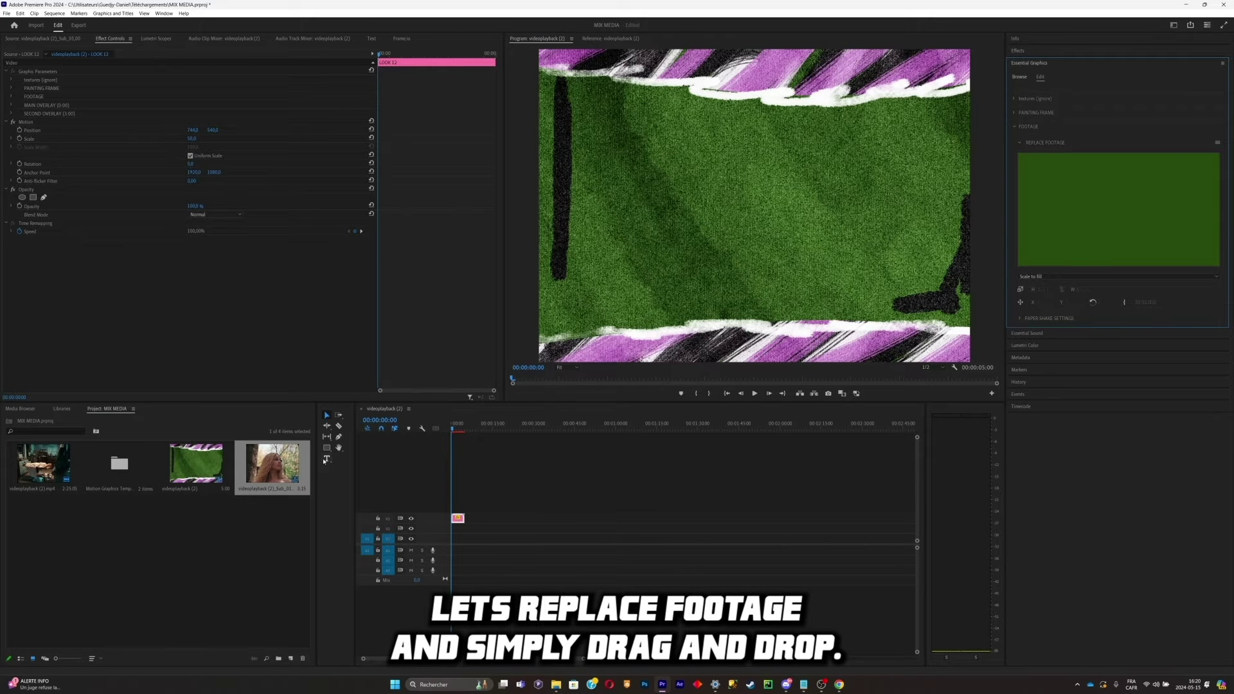
{"action": "left_click_drag", "start_coordinate": [275, 463], "coordinate": [1117, 209]}
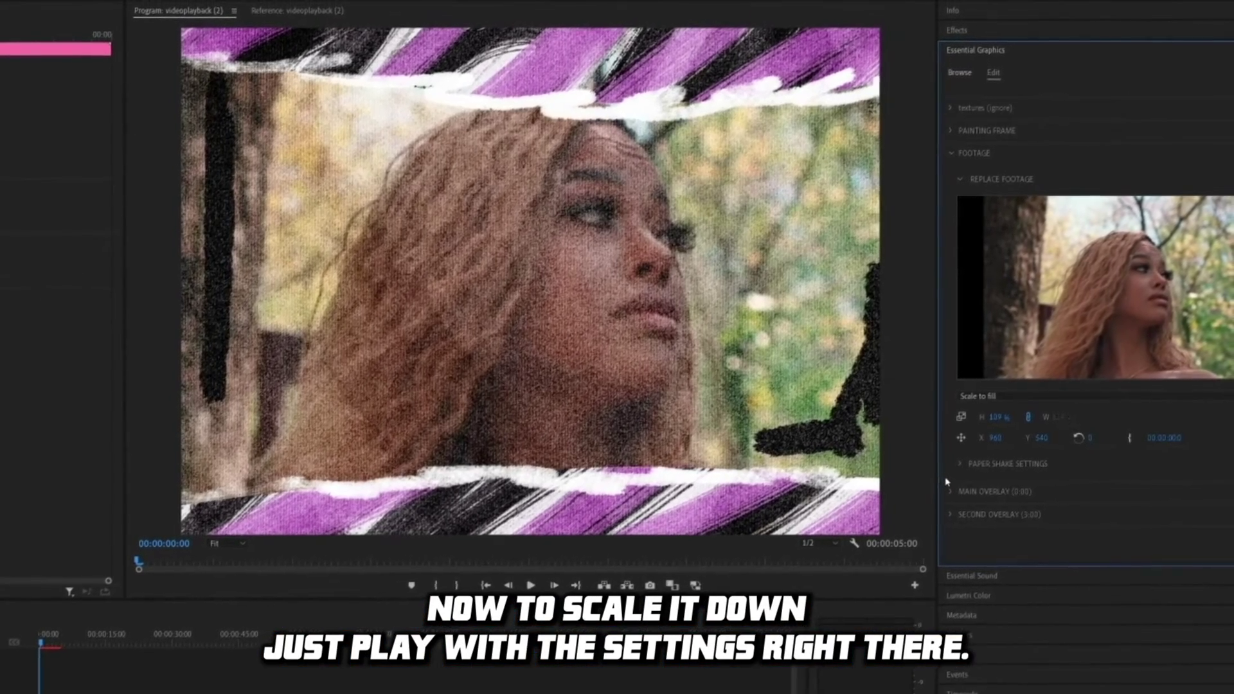
{"action": "left_click", "coordinate": [962, 177]}
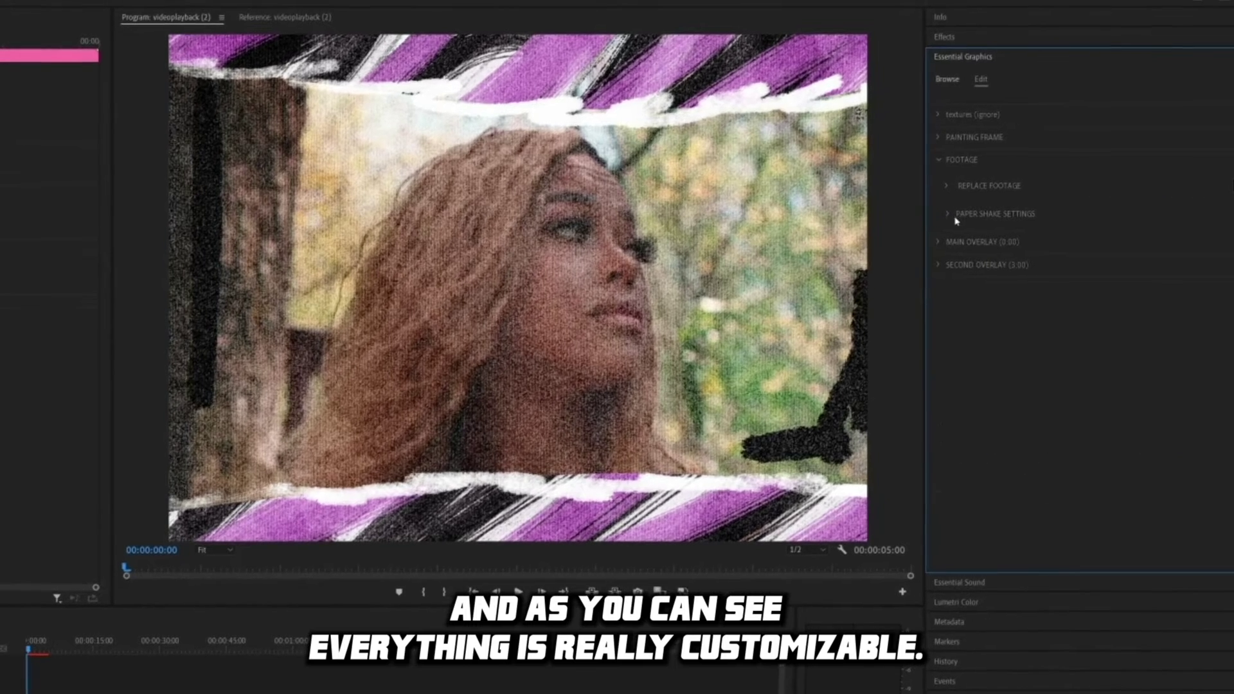
Turn the main overlay's brush strokes white with color lightness 100 and reduce the overlay's scale to 77.
{"action": "left_click", "coordinate": [940, 221]}
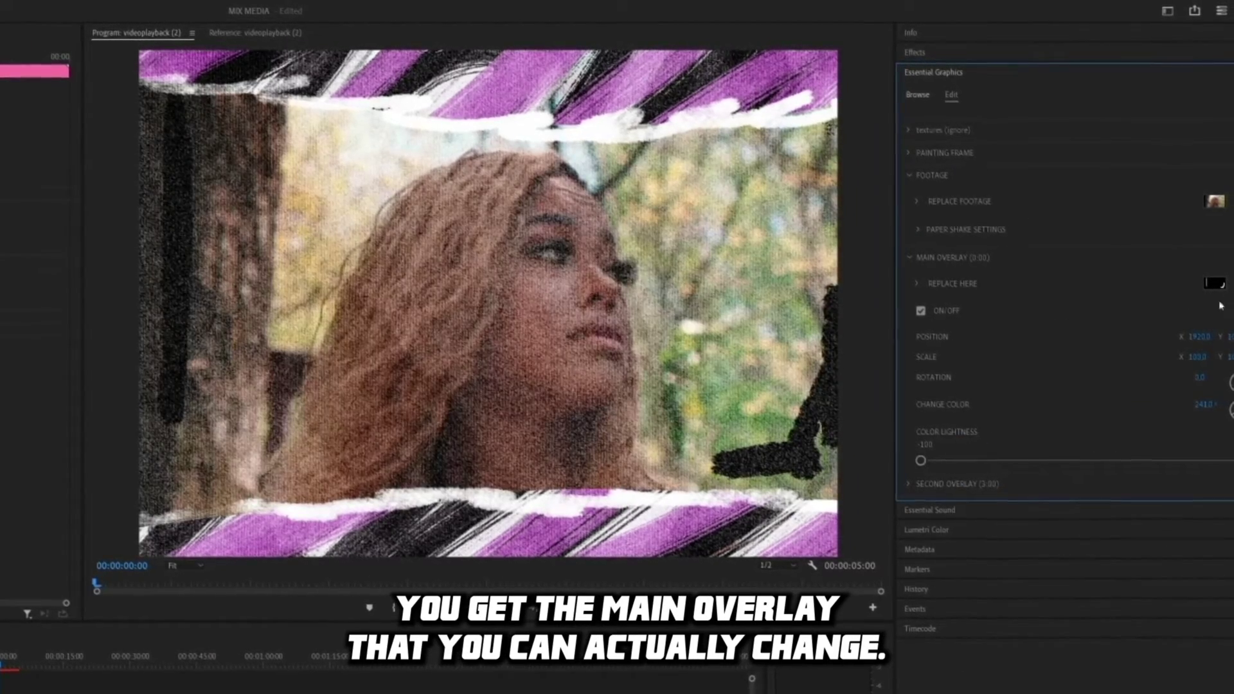
{"action": "mouse_move", "coordinate": [916, 464]}
{"action": "left_mouse_down"}
{"action": "mouse_move", "coordinate": [1233, 467]}
{"action": "mouse_move", "coordinate": [1090, 467]}
{"action": "left_mouse_up"}
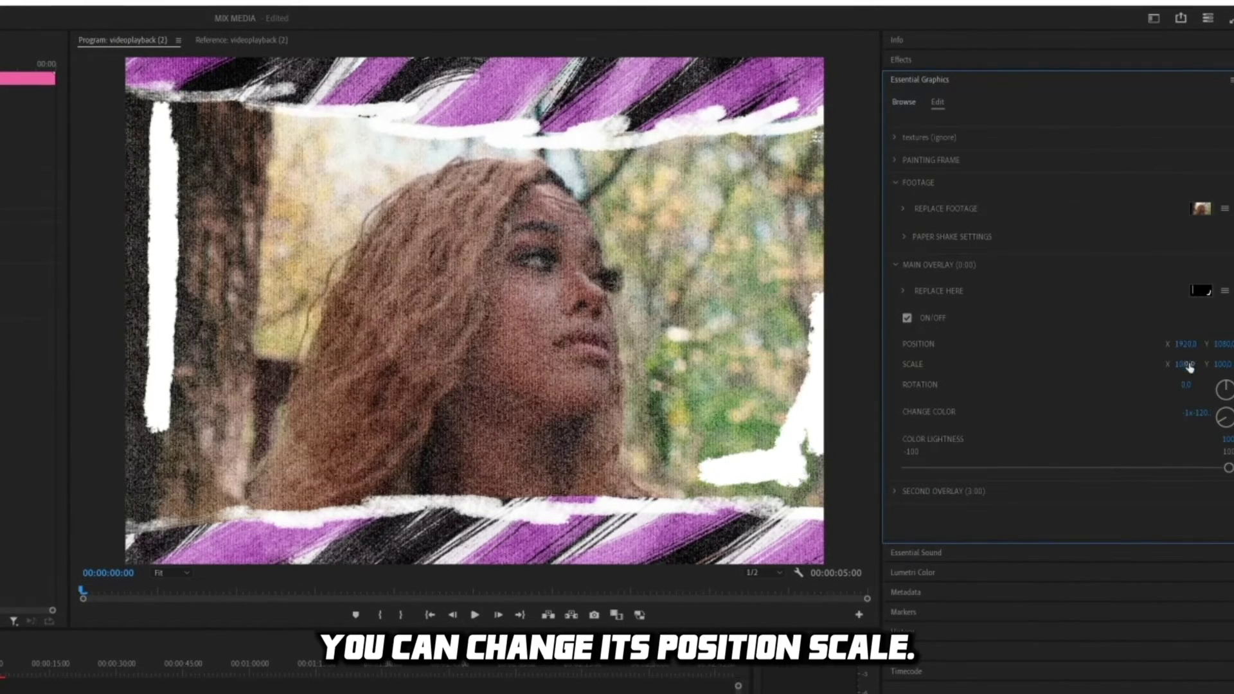
{"action": "mouse_move", "coordinate": [1189, 366]}
{"action": "left_mouse_down"}
{"action": "mouse_move", "coordinate": [1175, 366]}
{"action": "mouse_move", "coordinate": [1180, 345]}
{"action": "left_mouse_up"}
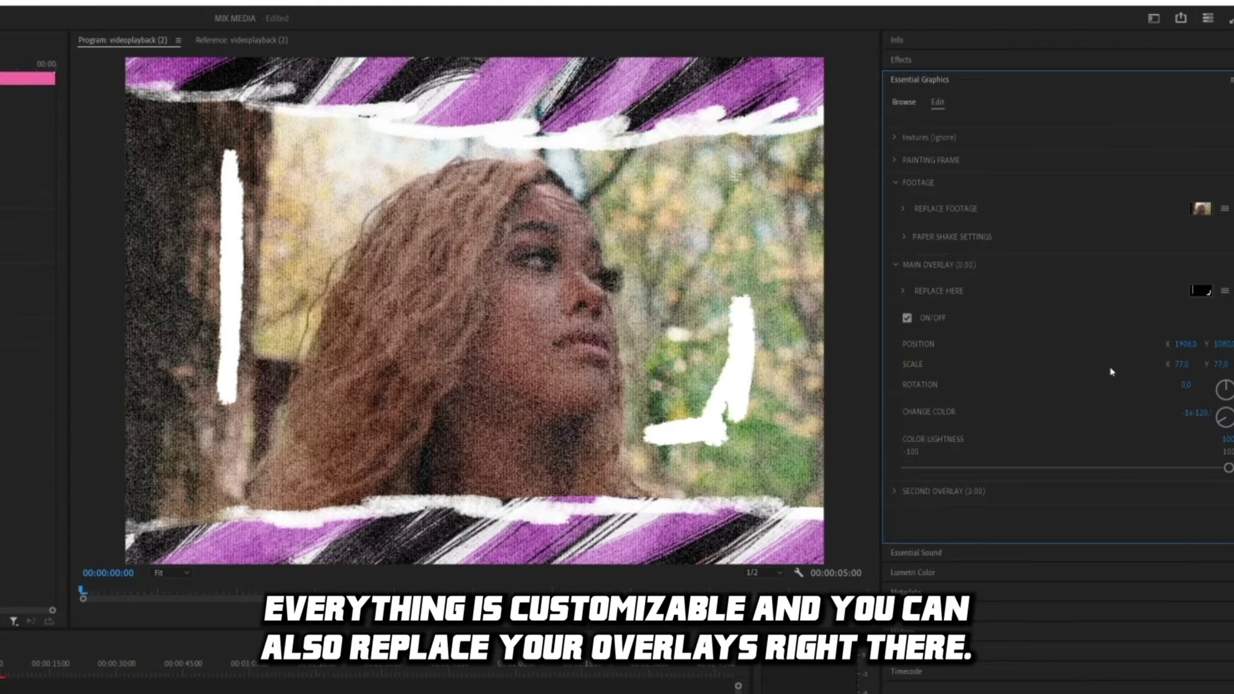
Replace the template's main overlay media with the Broken Heart clip from the overlay files.
{"action": "left_click", "coordinate": [902, 290]}
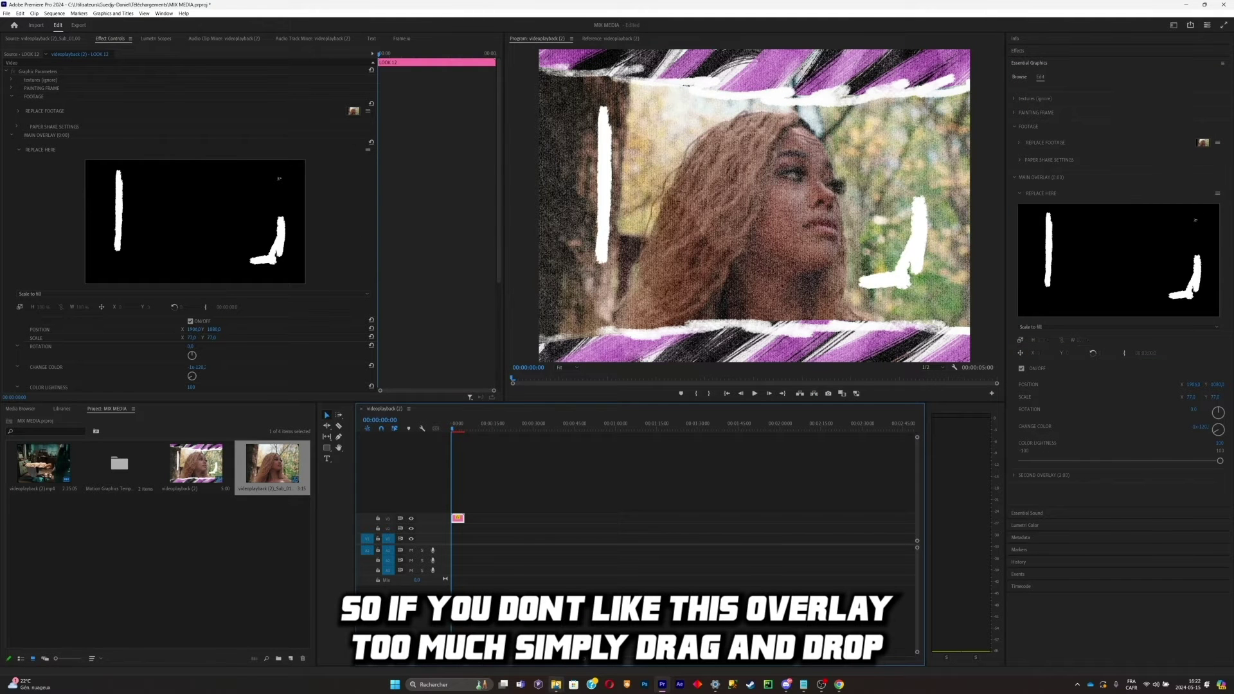
{"action": "left_click", "coordinate": [556, 684]}
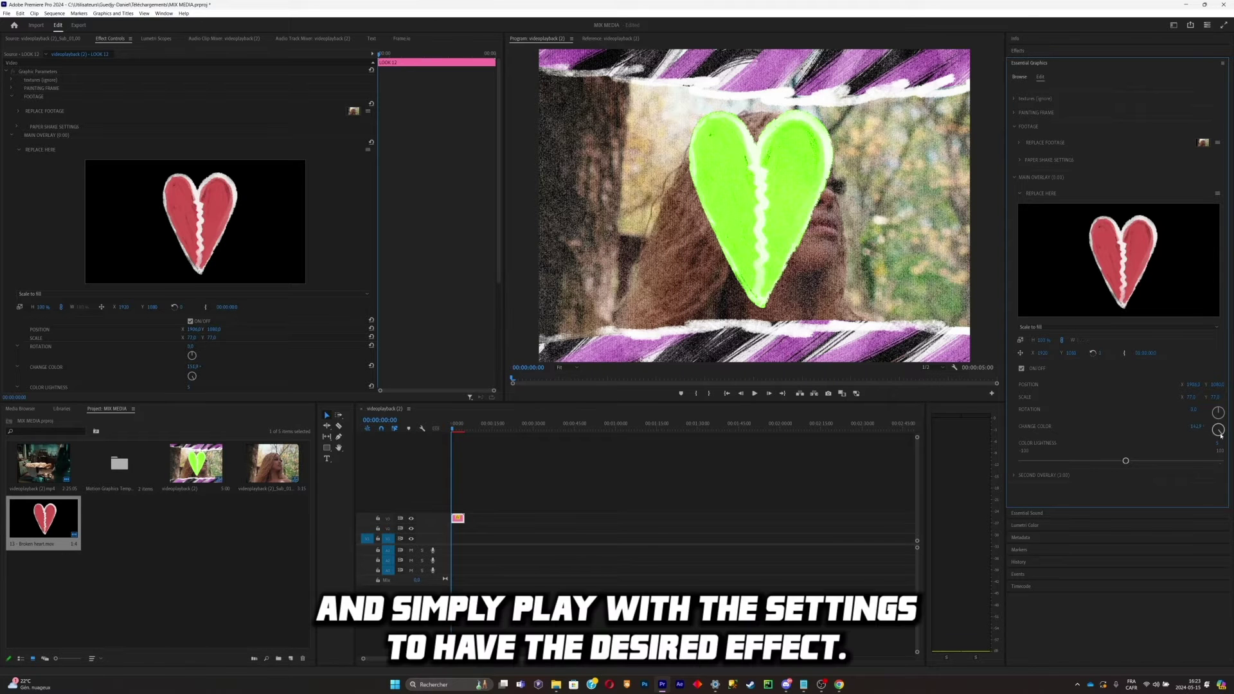
Recolor the broken heart overlay blue and shift it horizontally to the left side of the woman's face.
{"action": "left_click_drag", "start_coordinate": [1211, 437], "coordinate": [1209, 432]}
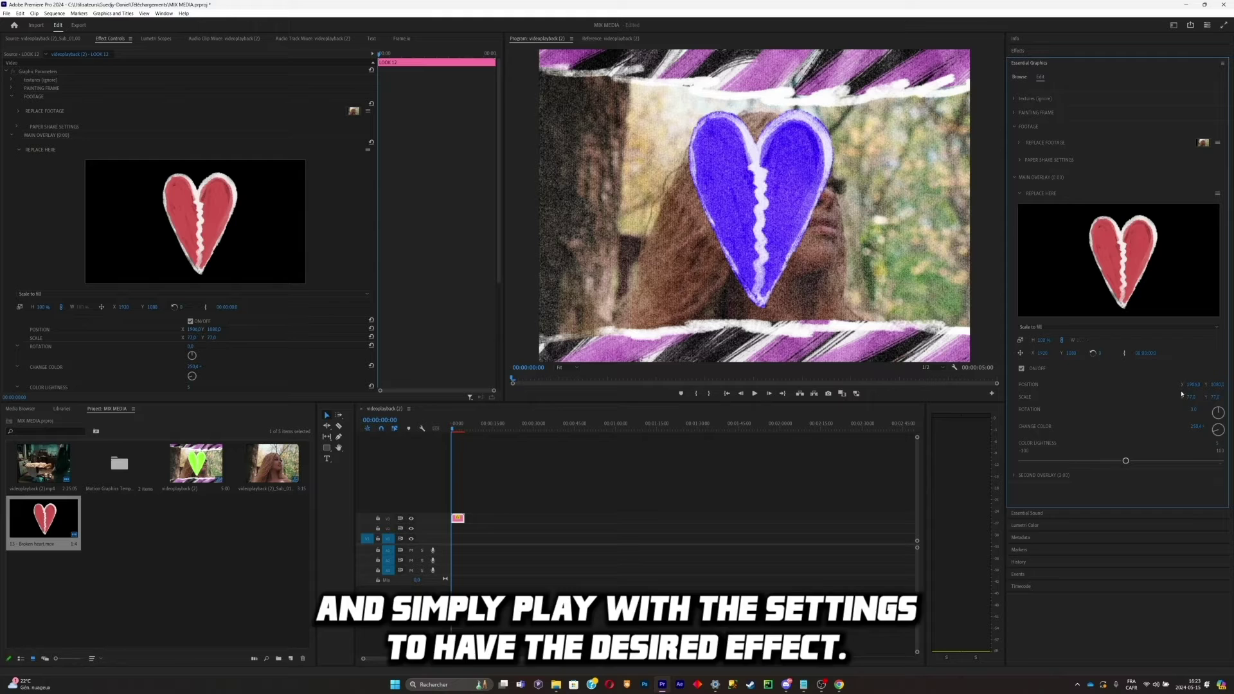
{"action": "left_click_drag", "start_coordinate": [1192, 388], "coordinate": [1093, 388]}
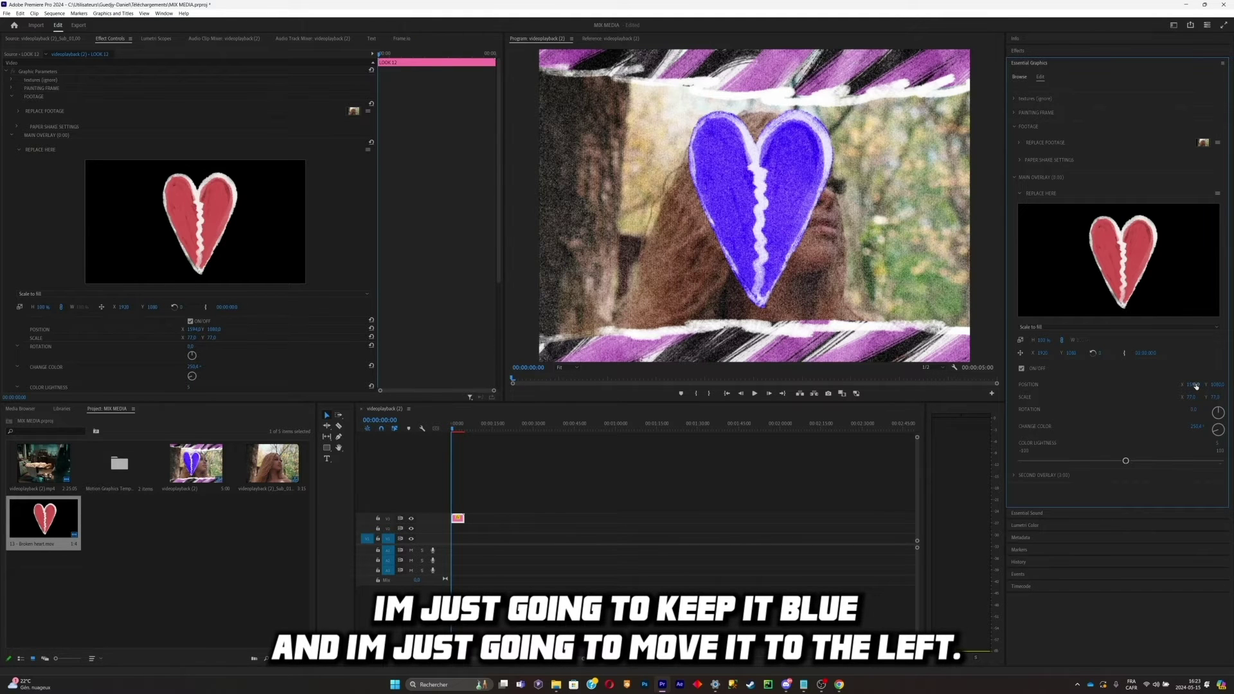
{"action": "left_click_drag", "start_coordinate": [1194, 385], "coordinate": [1021, 386]}
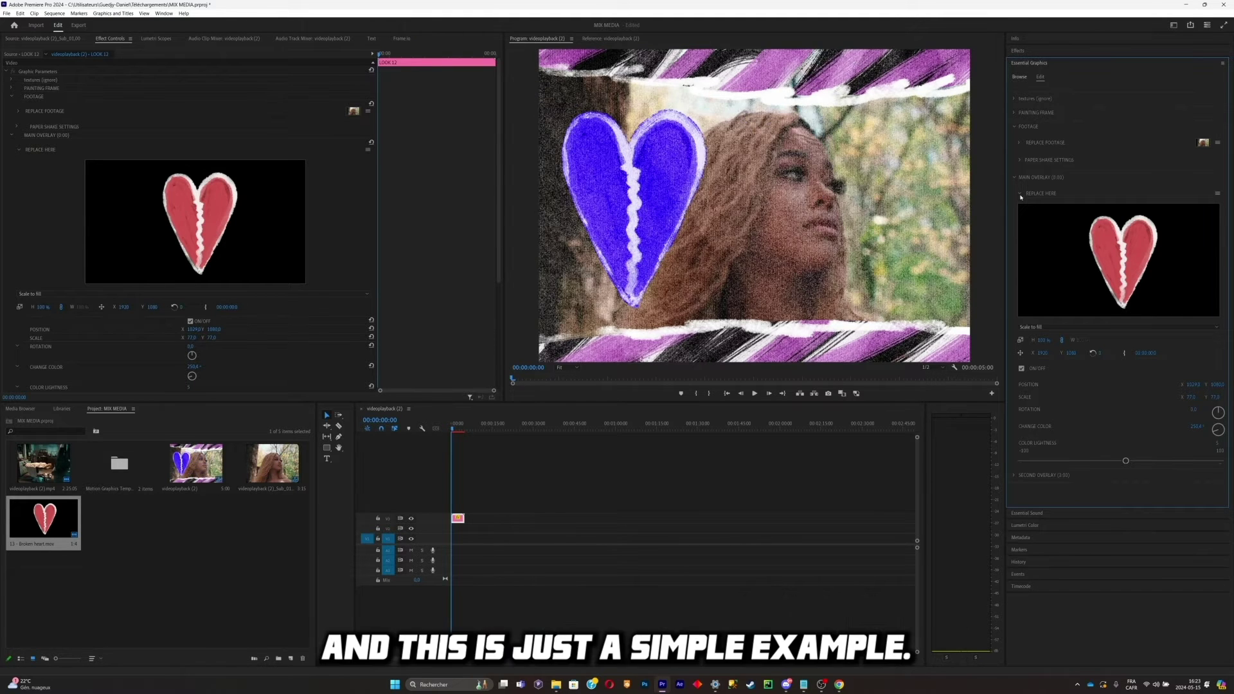
Switch the template's second overlay off and back on.
{"action": "left_click", "coordinate": [1015, 475]}
{"action": "scroll", "coordinate": [1029, 472], "scroll_direction": "down", "scroll_amount": 2}
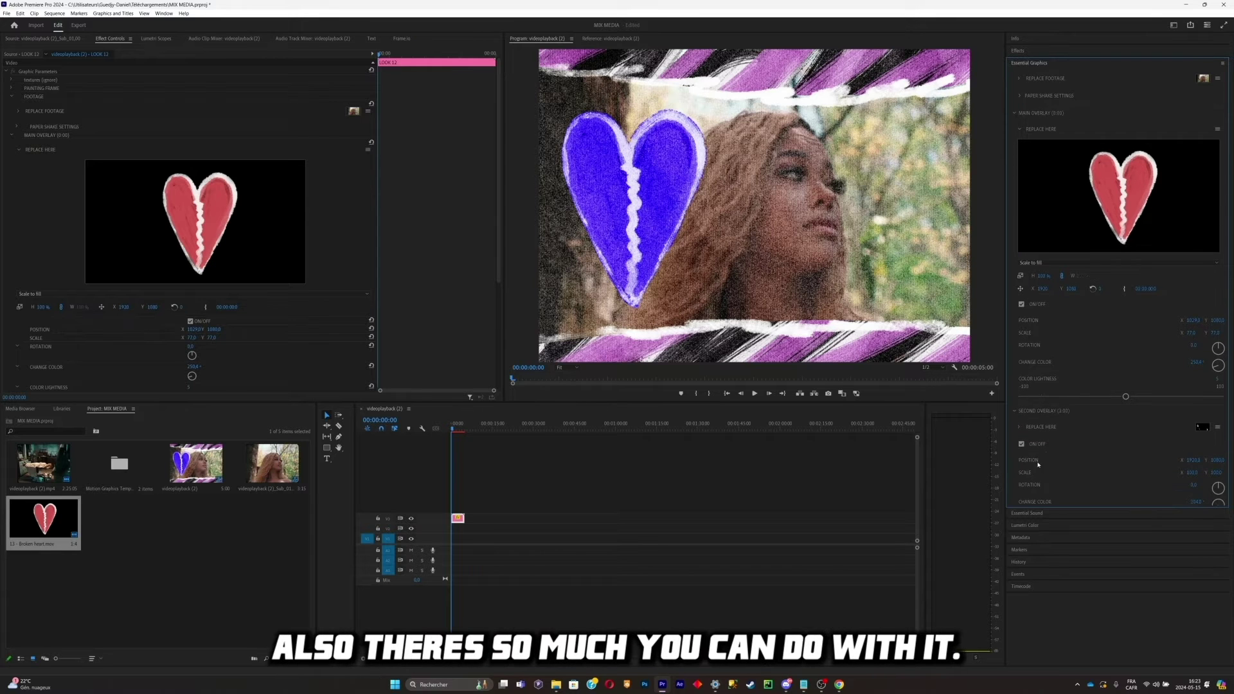
{"action": "scroll", "coordinate": [1039, 463], "scroll_direction": "down", "scroll_amount": 1}
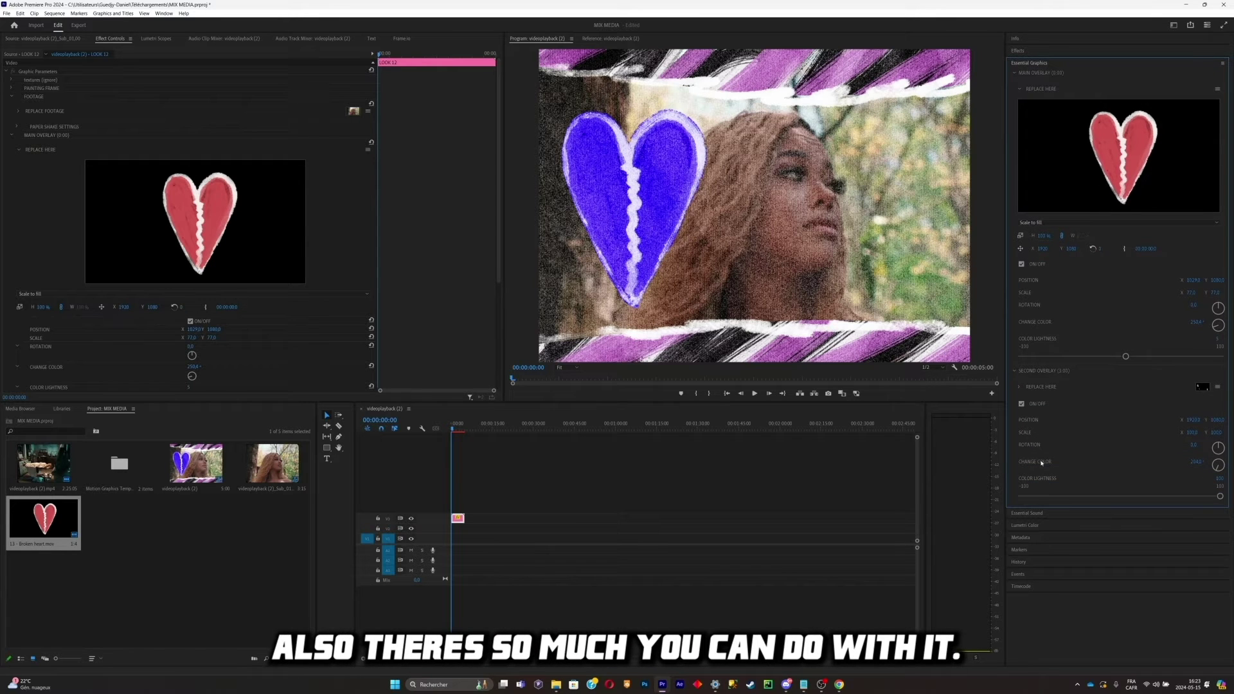
{"action": "left_click", "coordinate": [1022, 405]}
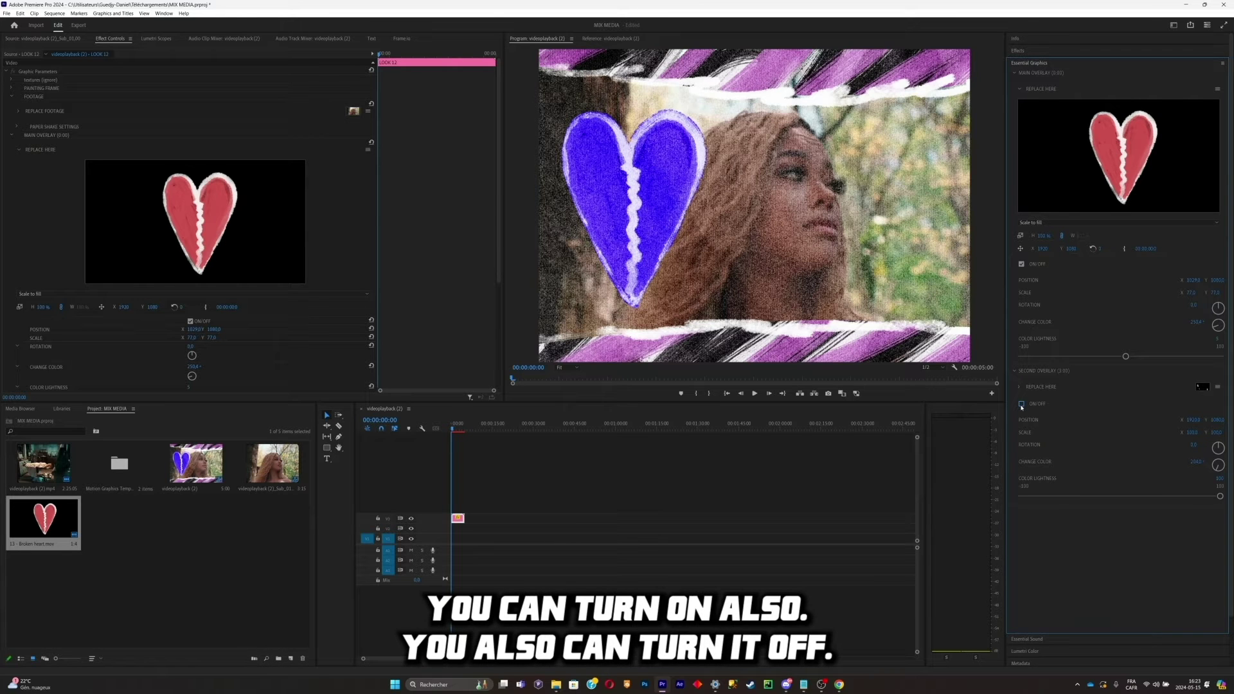
{"action": "left_click", "coordinate": [1022, 405]}
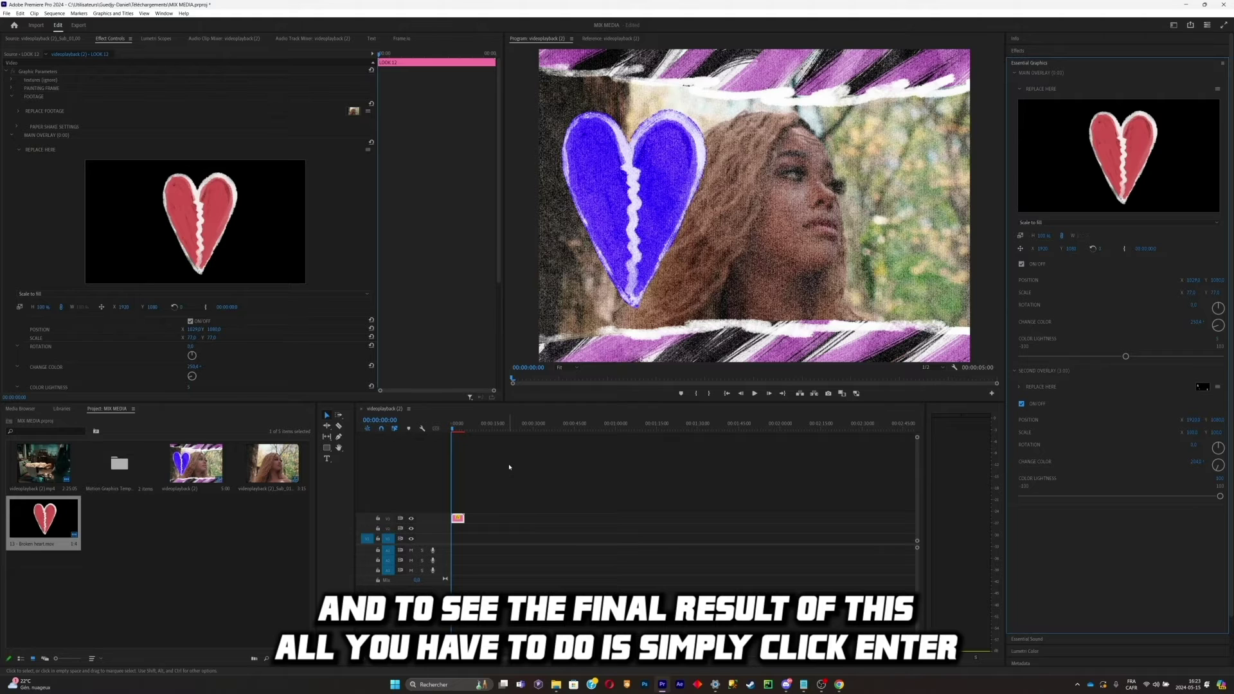
Render the sequence to preview the customized look.
{"action": "key", "text": "Return"}
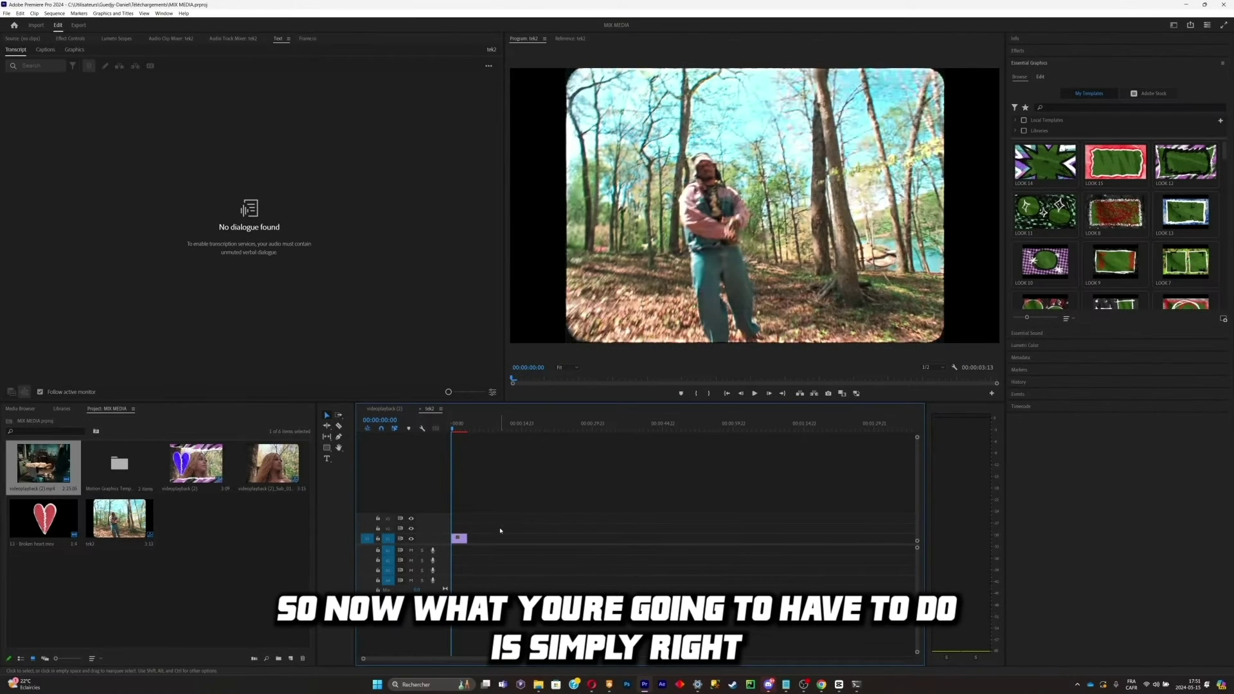
Replace the timeline clip of the man in the woods with a linked After Effects composition.
{"action": "right_click", "coordinate": [460, 538]}
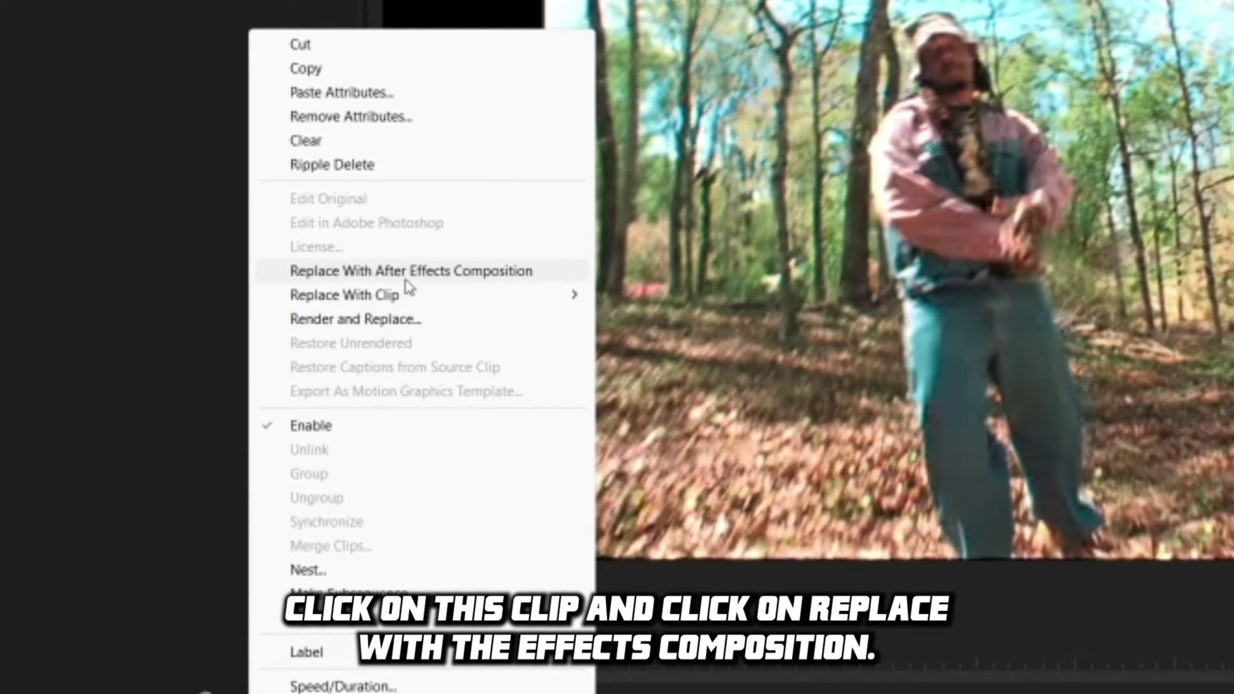
{"action": "left_click", "coordinate": [406, 276]}
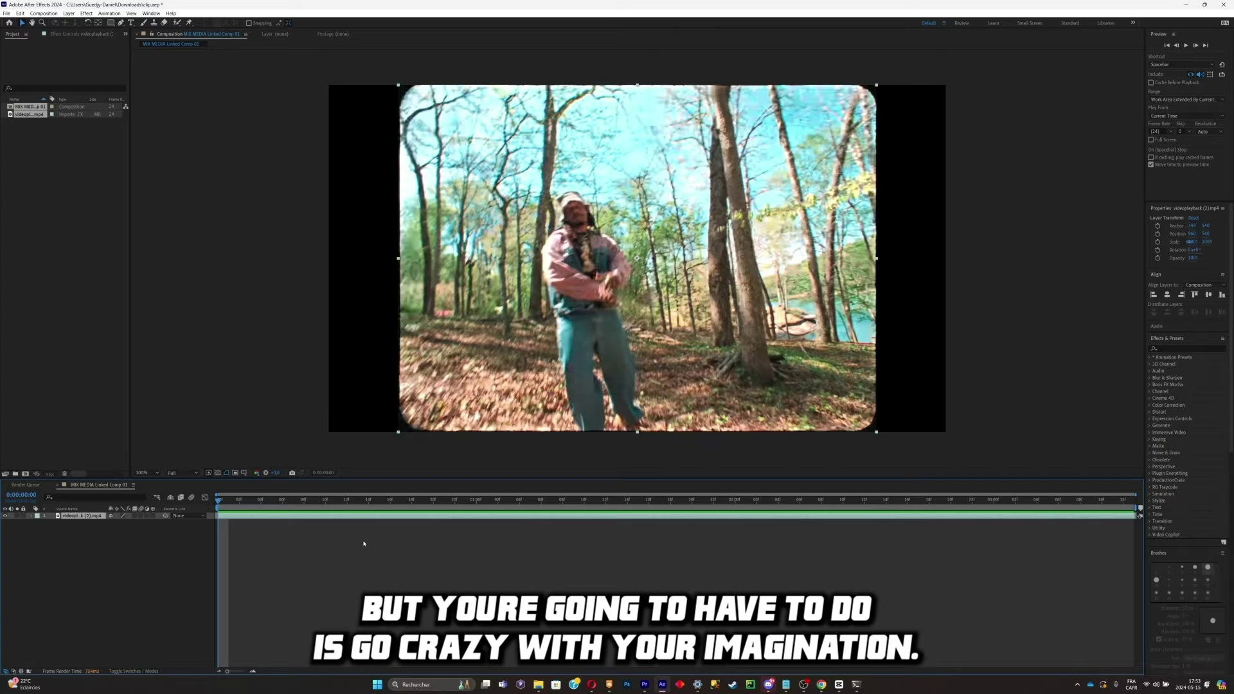
Duplicate the video layer in the linked composition and hide the lower copy, with the playhead at the start.
{"action": "left_click", "coordinate": [244, 501]}
{"action": "left_click_drag", "start_coordinate": [244, 503], "coordinate": [215, 507]}
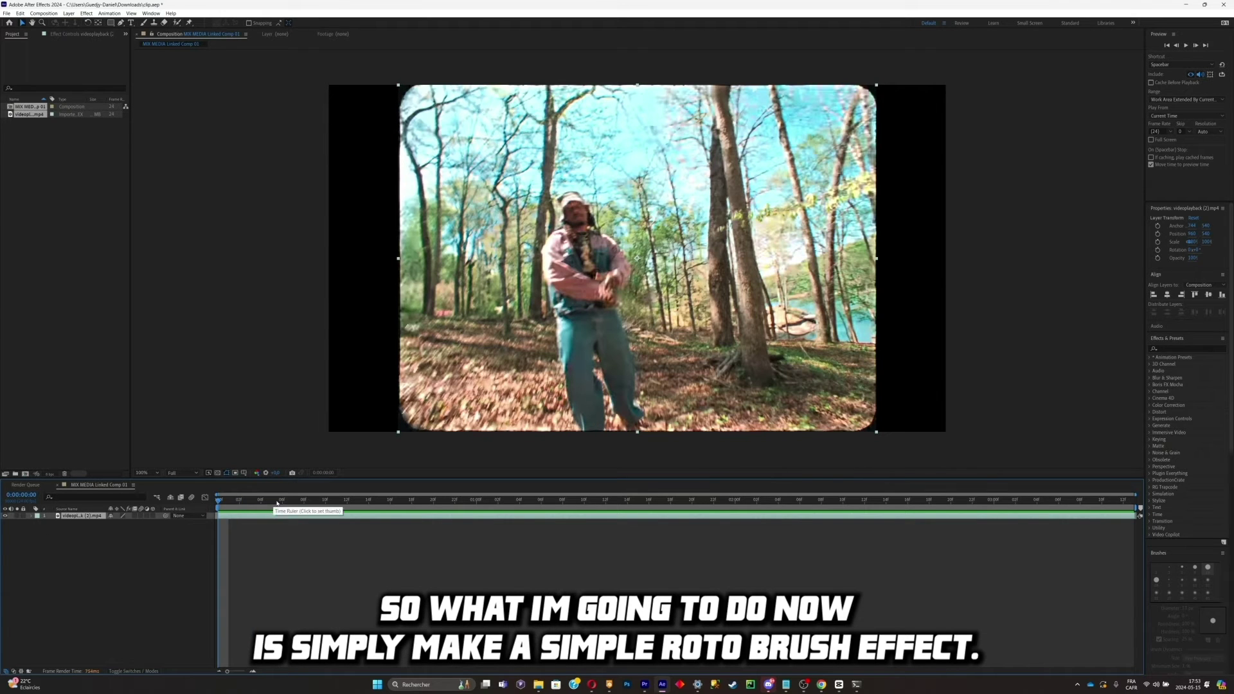
{"action": "left_click", "coordinate": [315, 505]}
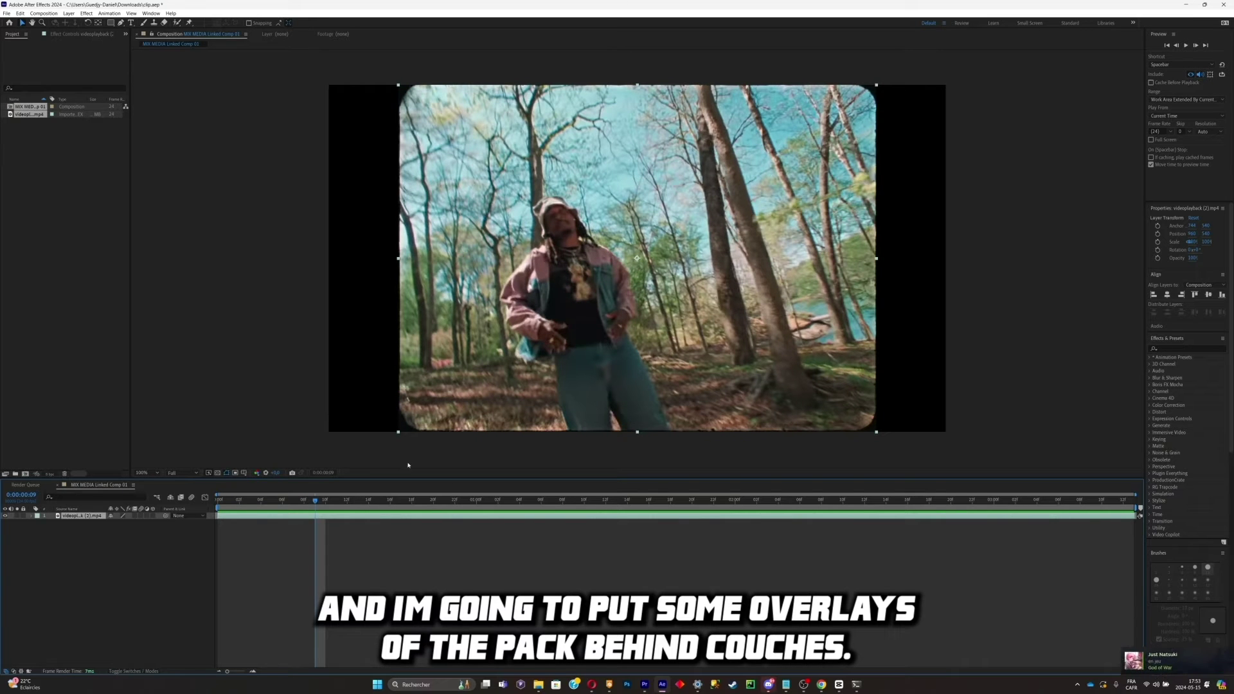
{"action": "key", "text": "Home"}
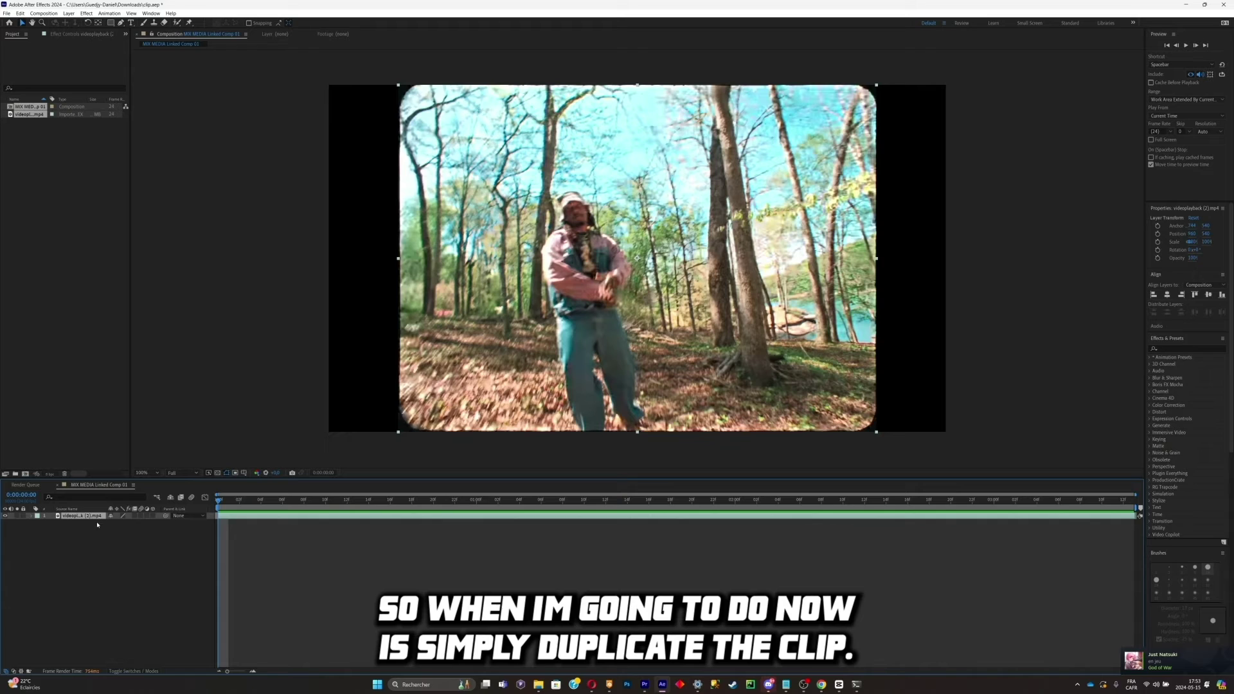
{"action": "key", "text": "ctrl+d"}
{"action": "left_click", "coordinate": [5, 523]}
Isolate the man on the top layer with the Roto Brush and propagate the selection through the clip.
{"action": "double_click", "coordinate": [82, 516]}
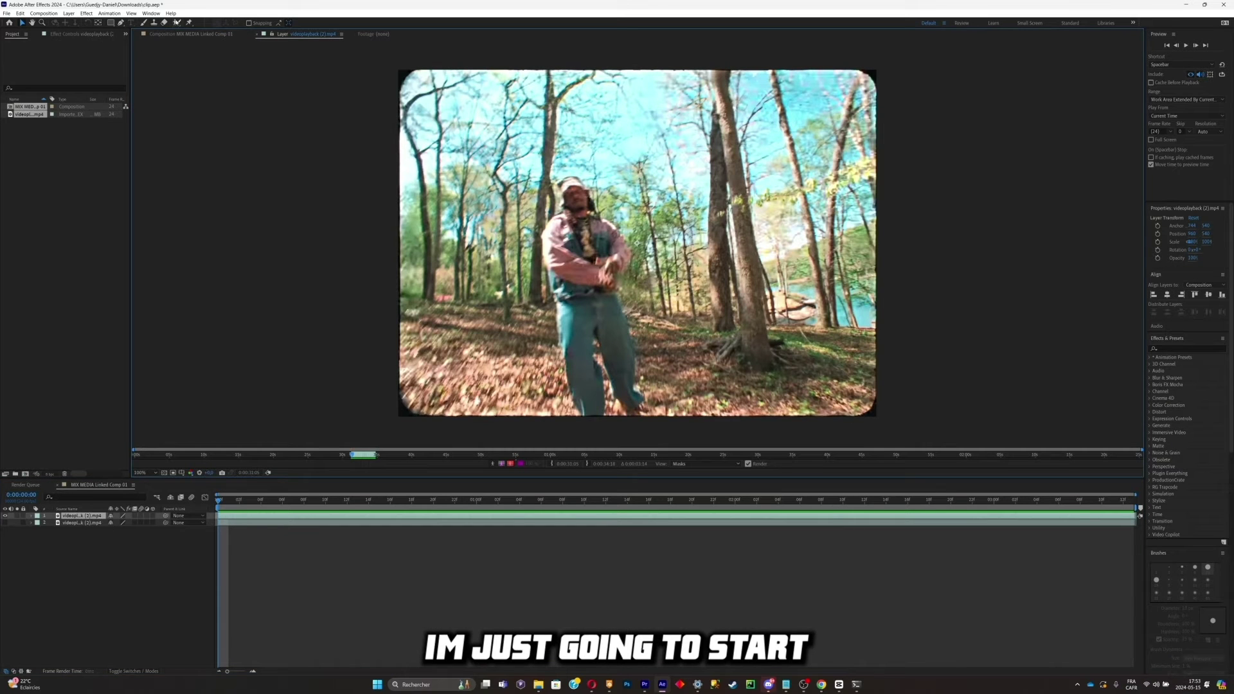
{"action": "key", "text": "alt+w"}
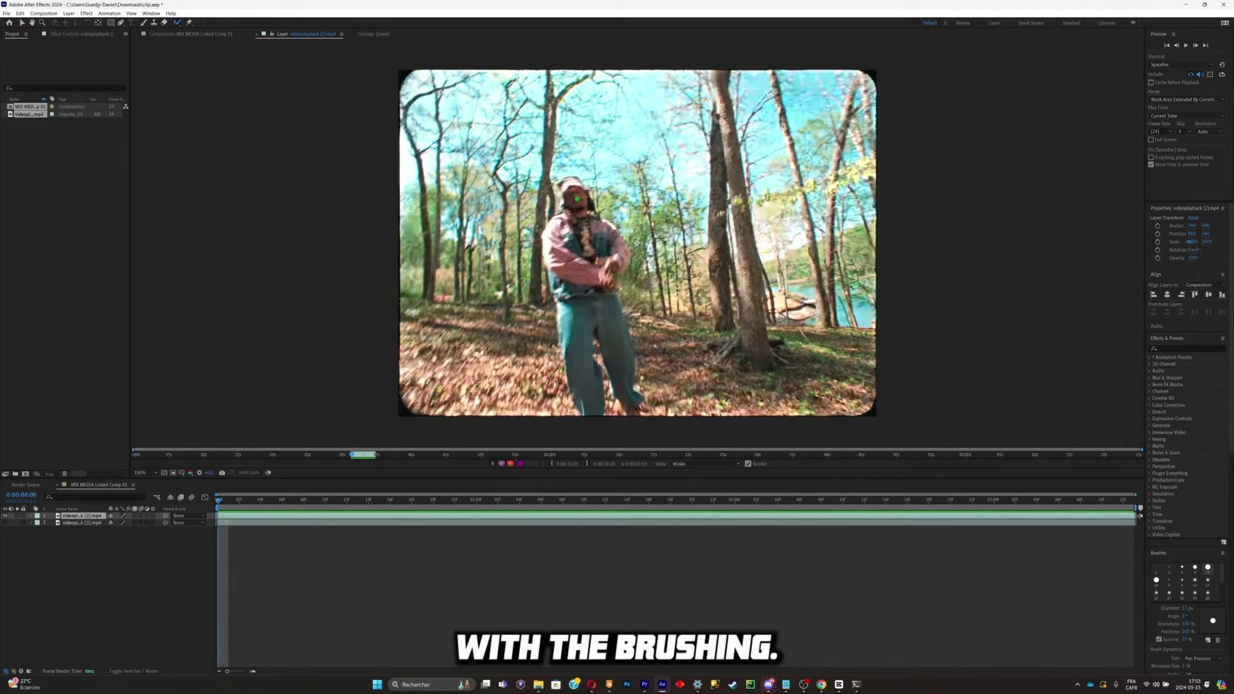
{"action": "left_click_drag", "start_coordinate": [572, 171], "coordinate": [587, 295]}
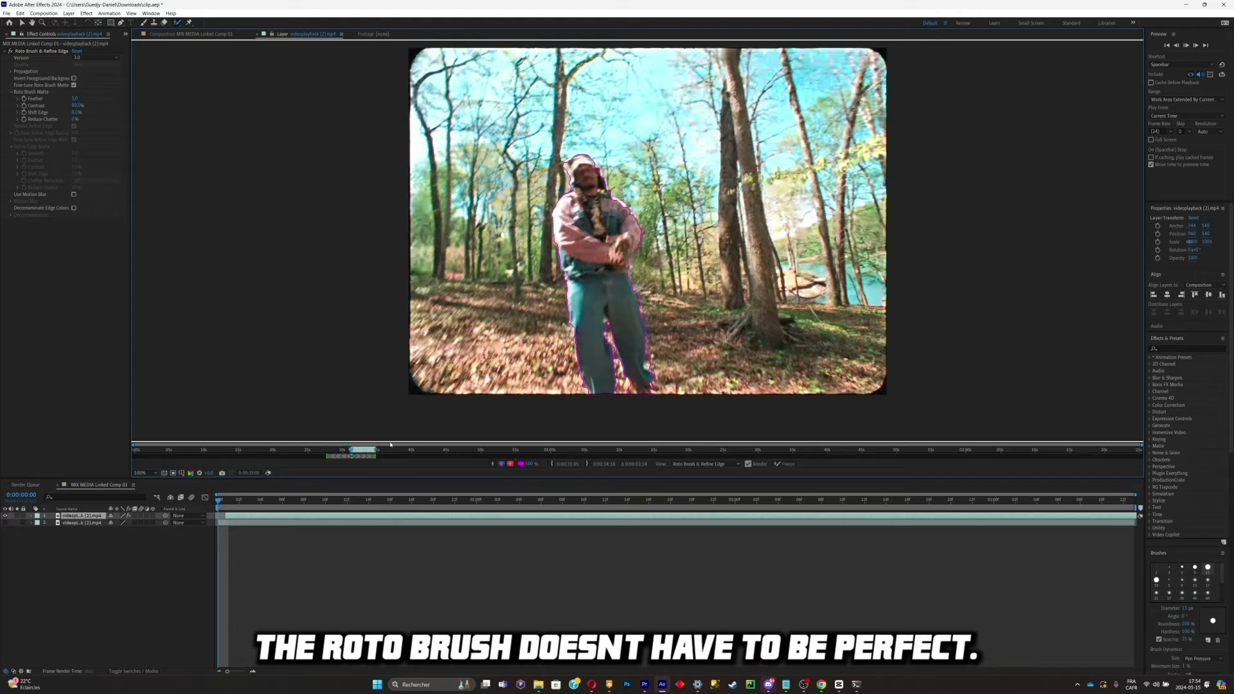
{"action": "key", "text": "space"}
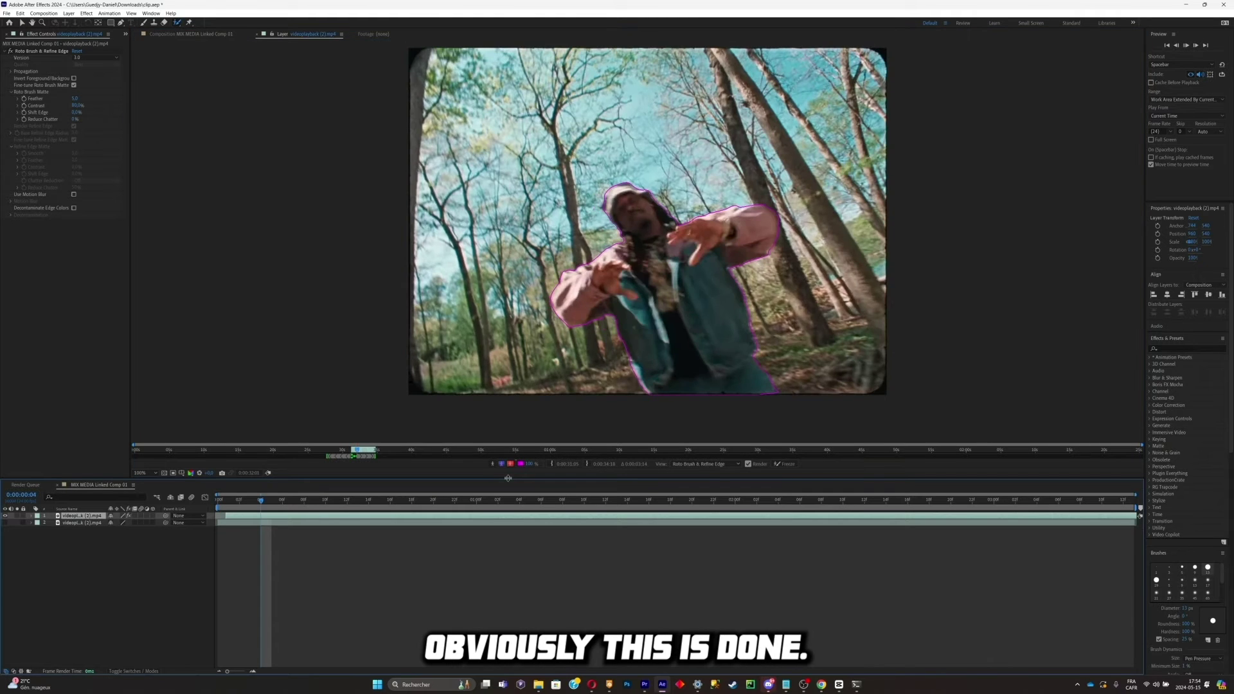
Return to the main composition and pre-compose the rotoscoped top layer, moving all its attributes into the new composition.
{"action": "left_click", "coordinate": [225, 36]}
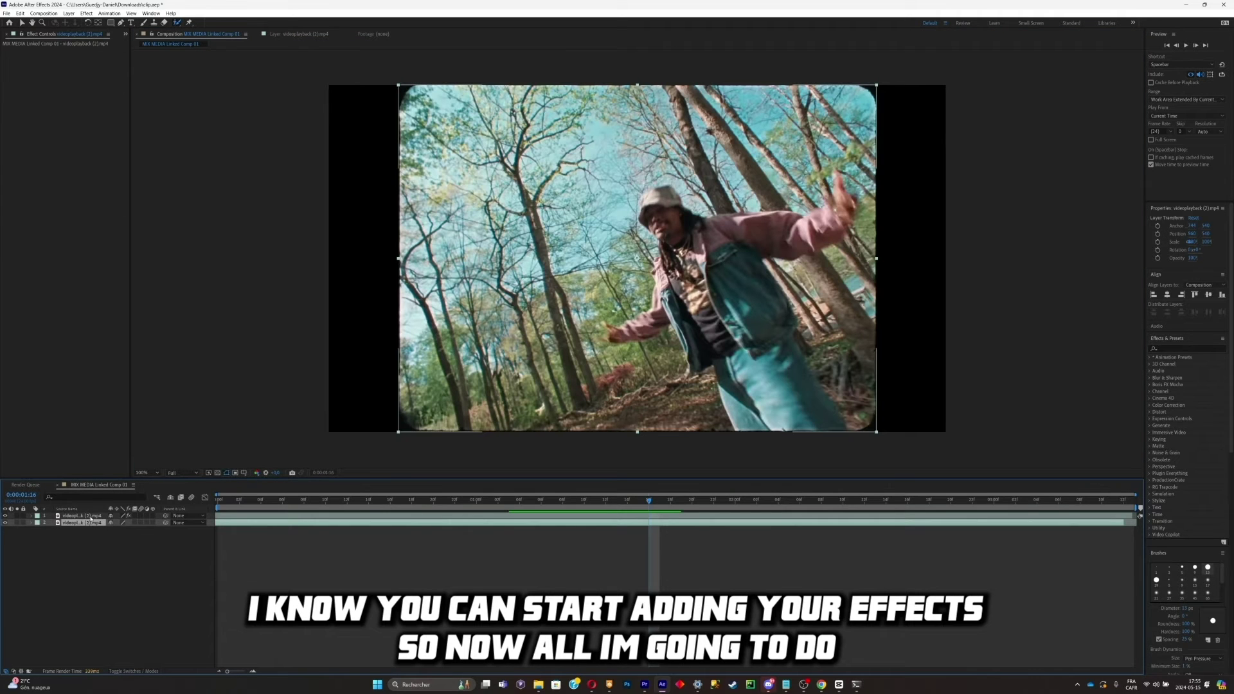
{"action": "left_click", "coordinate": [91, 516]}
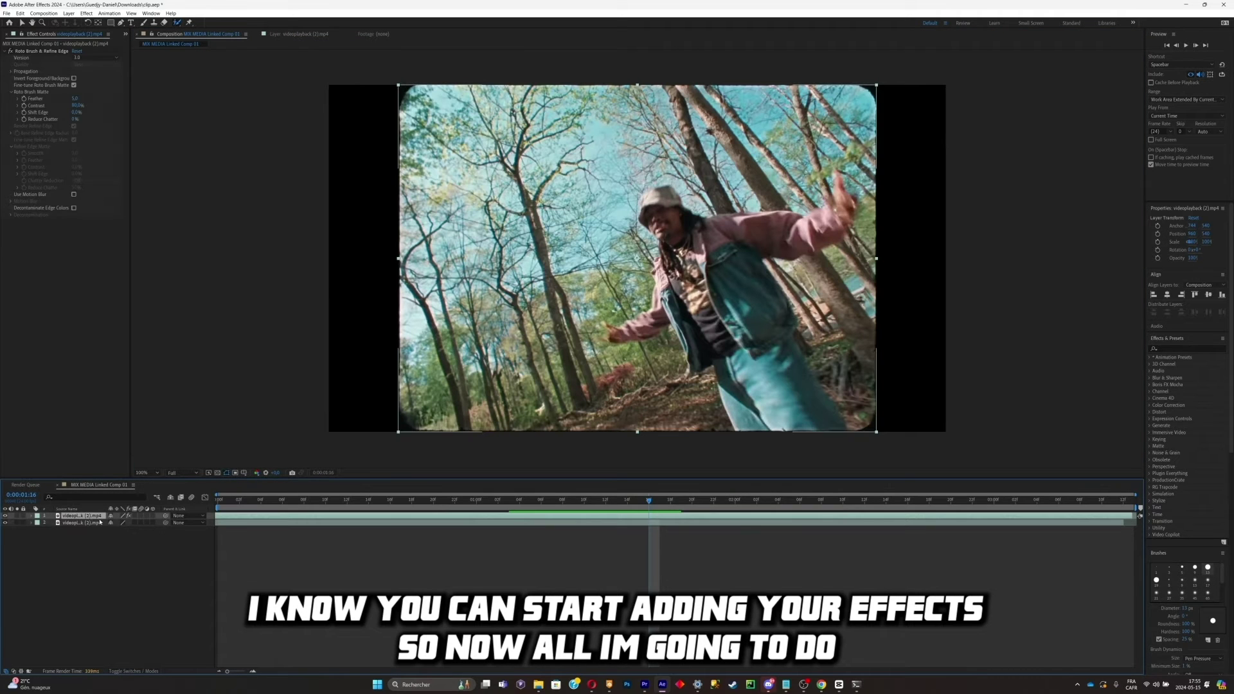
{"action": "key", "text": "ctrl+shift+c"}
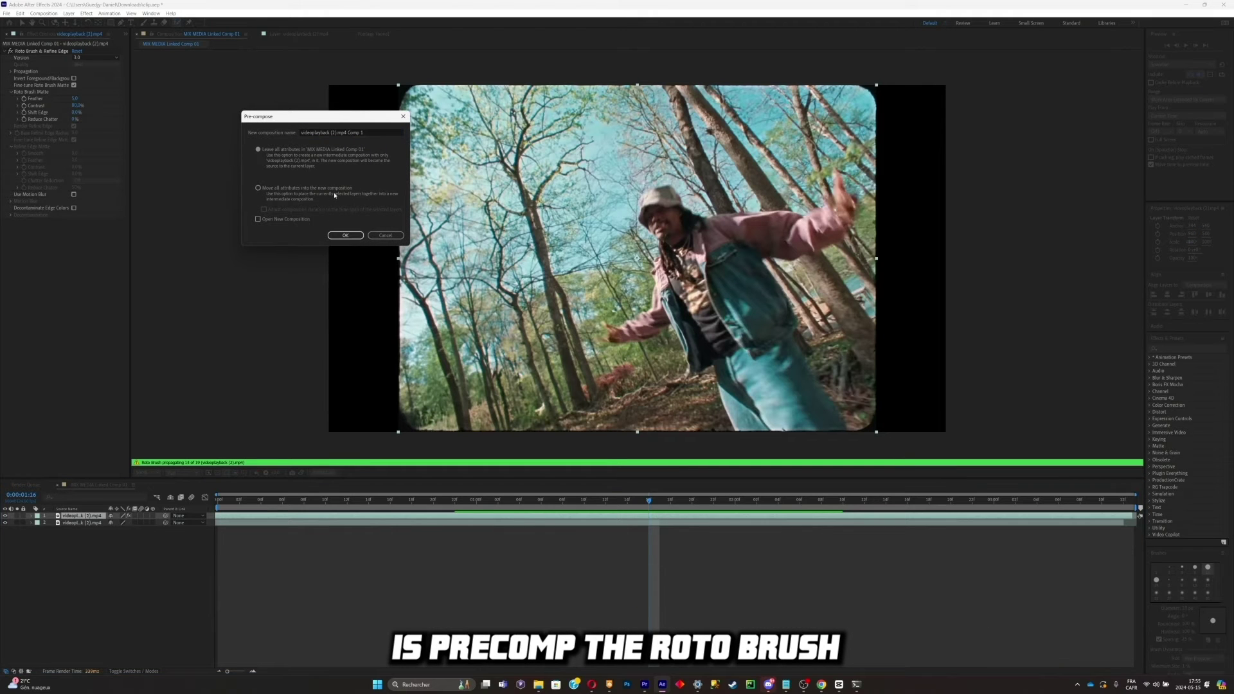
{"action": "left_click", "coordinate": [334, 194]}
{"action": "left_click", "coordinate": [345, 235]}
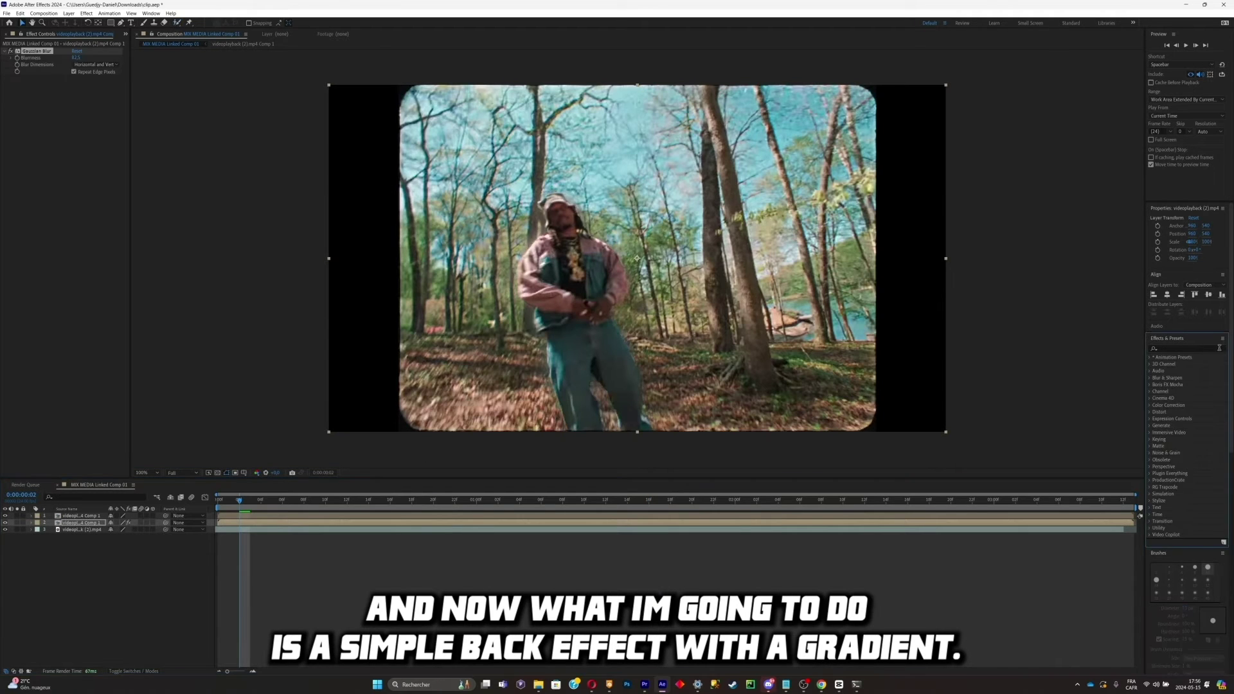
Apply the 4-Color Gradient effect to the lower pre-composed copy of the man and duplicate that layer three times.
{"action": "type", "text": "gra"}
{"action": "left_click_drag", "start_coordinate": [1185, 487], "coordinate": [99, 521]}
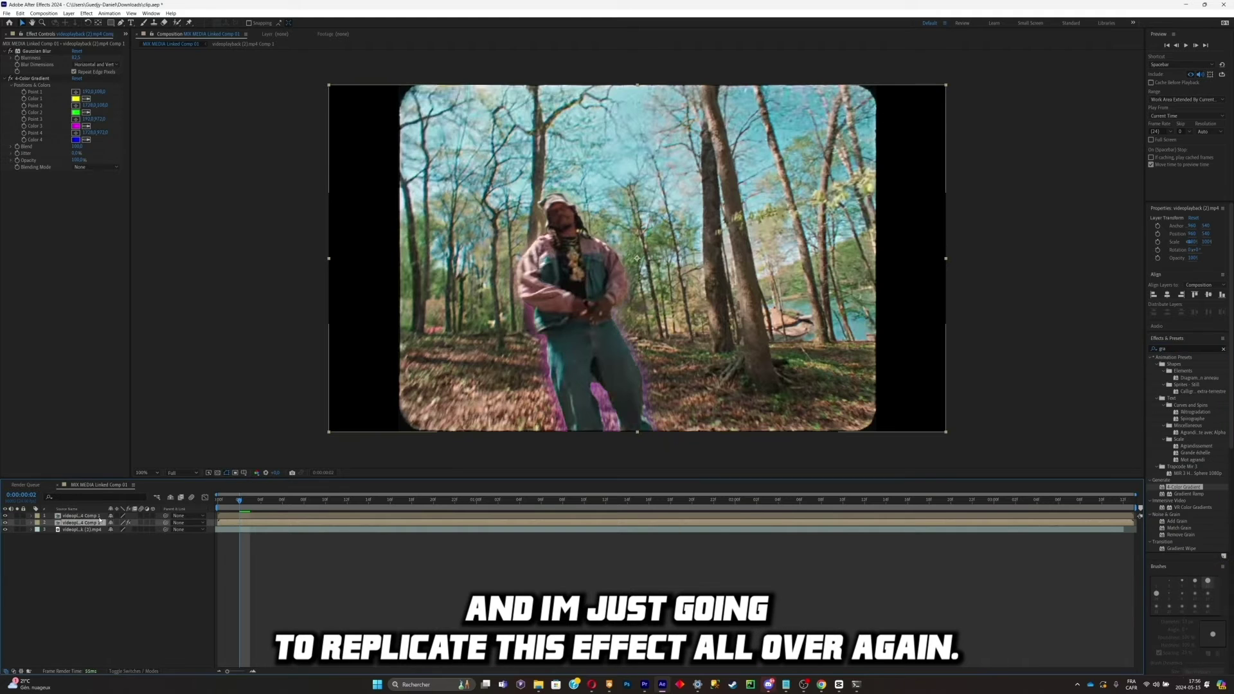
{"action": "key", "text": "ctrl+d"}
{"action": "key", "text": "ctrl+d"}
{"action": "key", "text": "ctrl+d"}
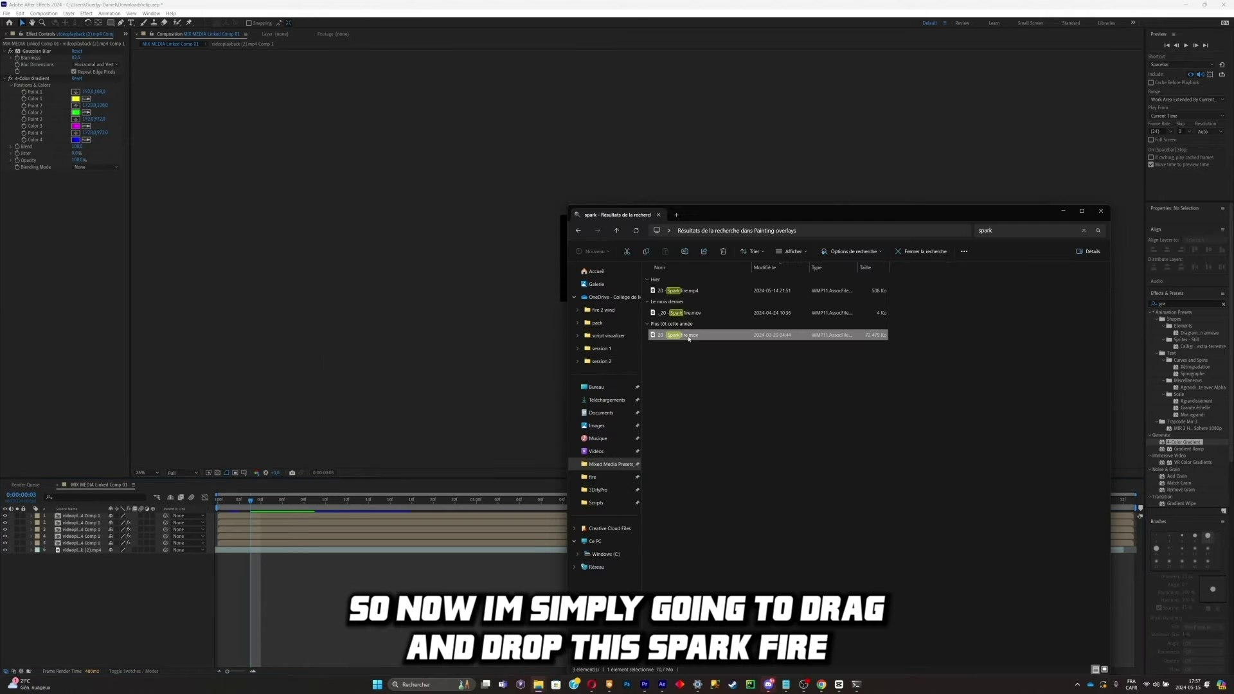
Add the Spark fire overlay at the start, scale it down to slightly larger than the frame, and place it behind the man's layers.
{"action": "left_click_drag", "start_coordinate": [678, 334], "coordinate": [138, 591]}
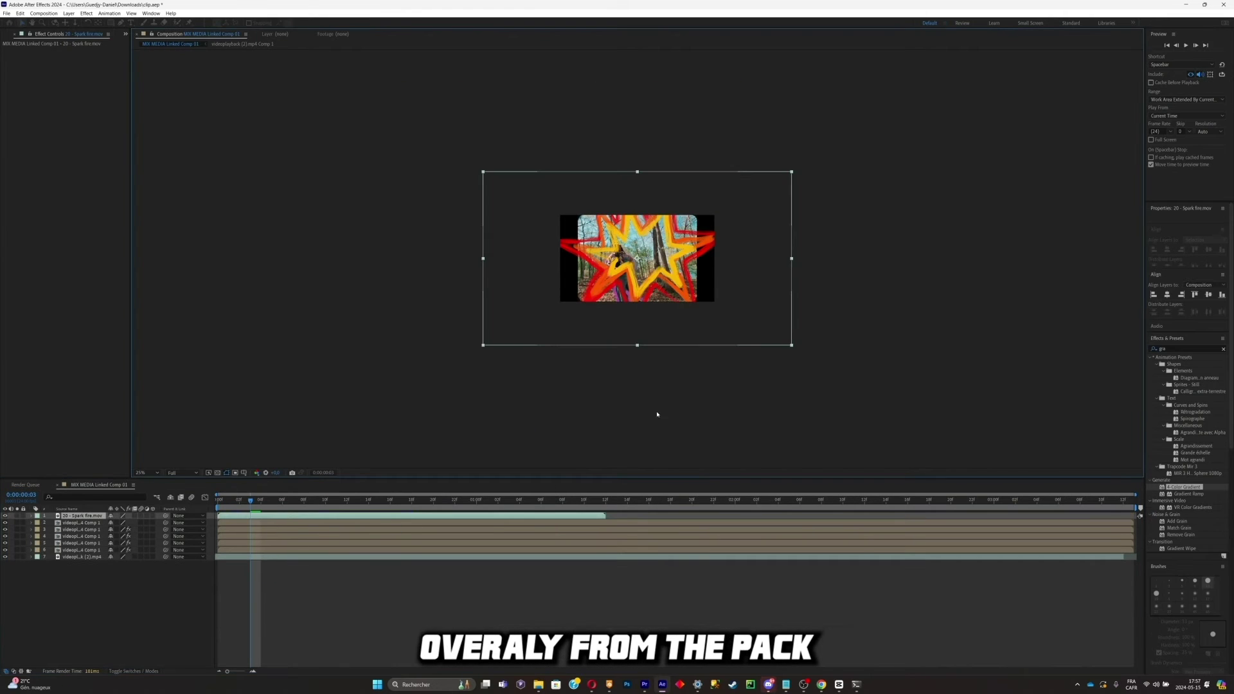
{"action": "scroll", "coordinate": [669, 319], "scroll_direction": "up", "scroll_amount": 1}
{"action": "key", "text": "w"}
{"action": "key", "text": "s"}
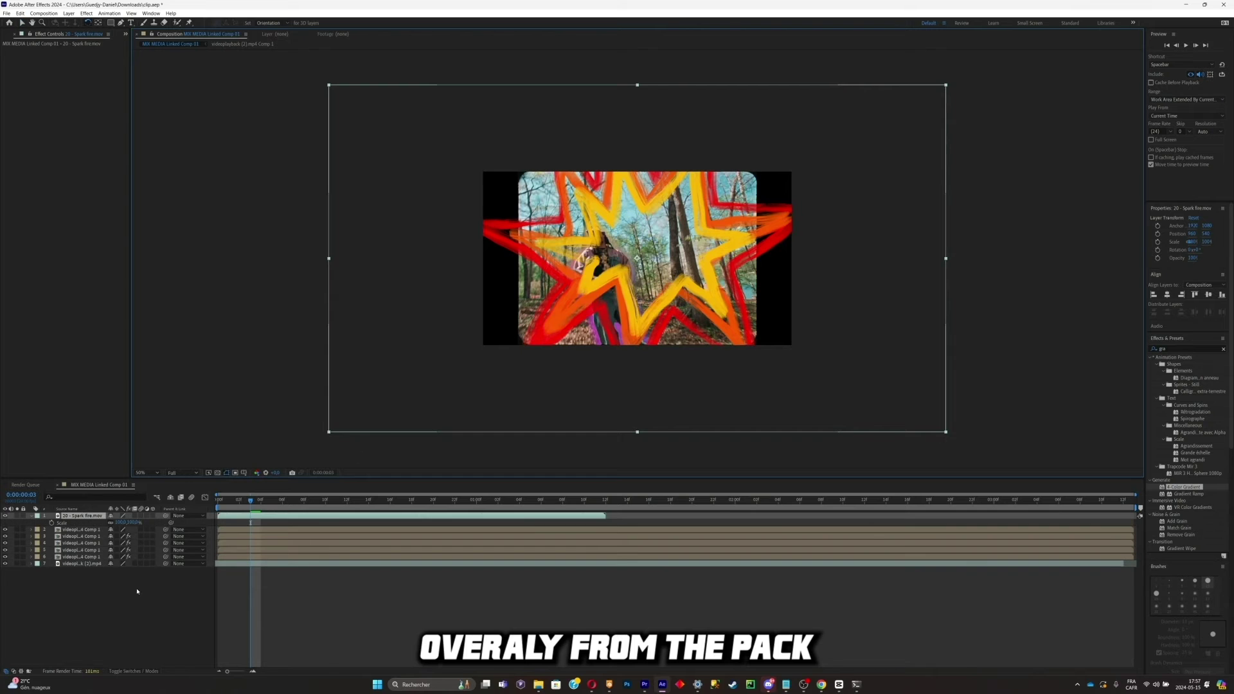
{"action": "left_click_drag", "start_coordinate": [132, 523], "coordinate": [86, 554]}
{"action": "left_click", "coordinate": [218, 500]}
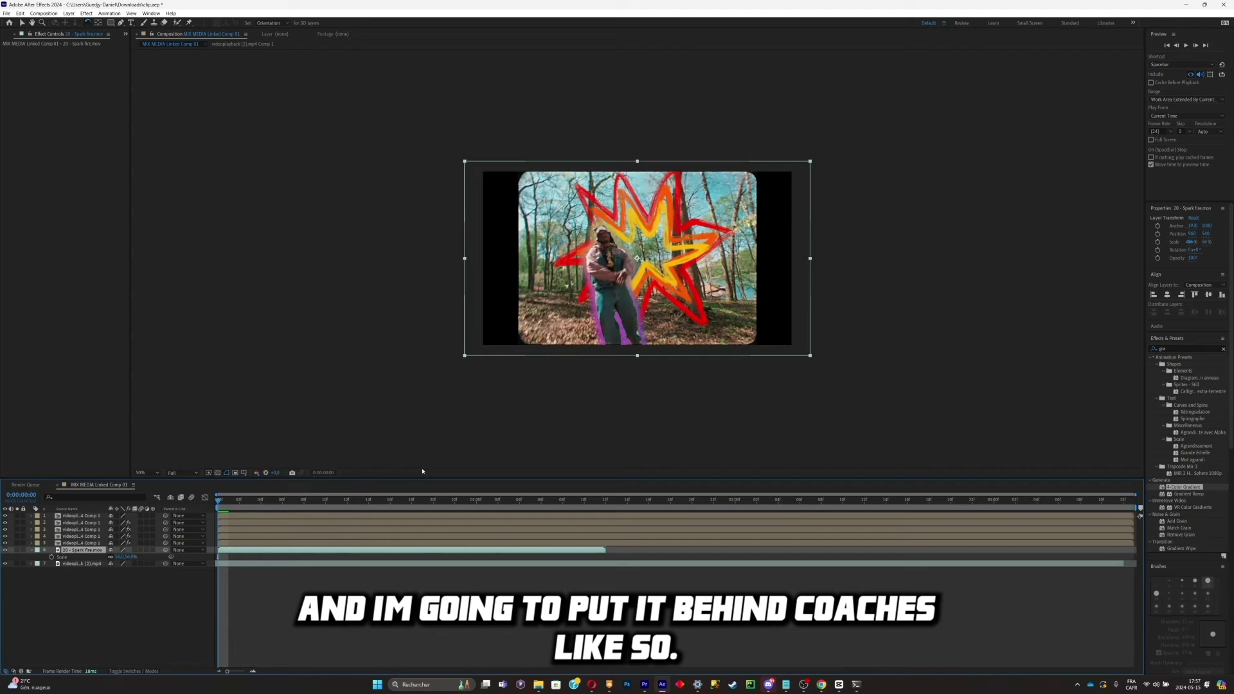
Add the Twinkle stars overlay behind the man, starting where the first Spark fire clip ends, and preview the overlays.
{"action": "key", "text": "space"}
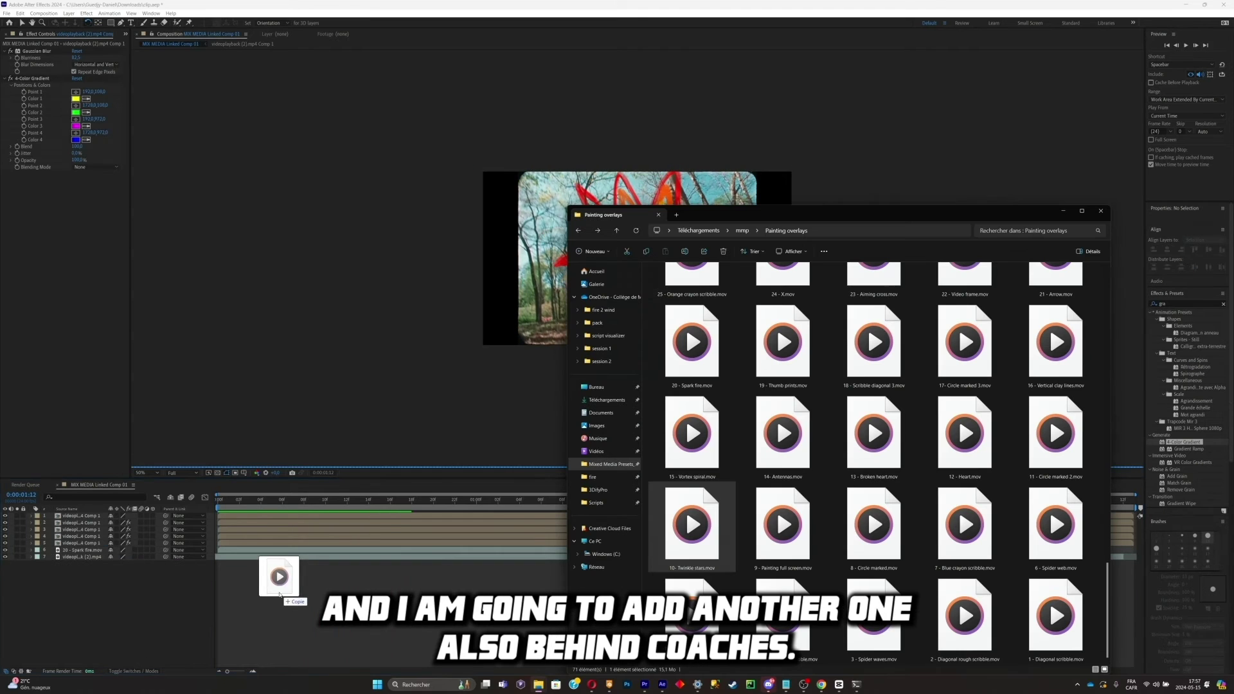
{"action": "left_click_drag", "start_coordinate": [277, 588], "coordinate": [103, 554]}
{"action": "left_click_drag", "start_coordinate": [102, 554], "coordinate": [102, 554]}
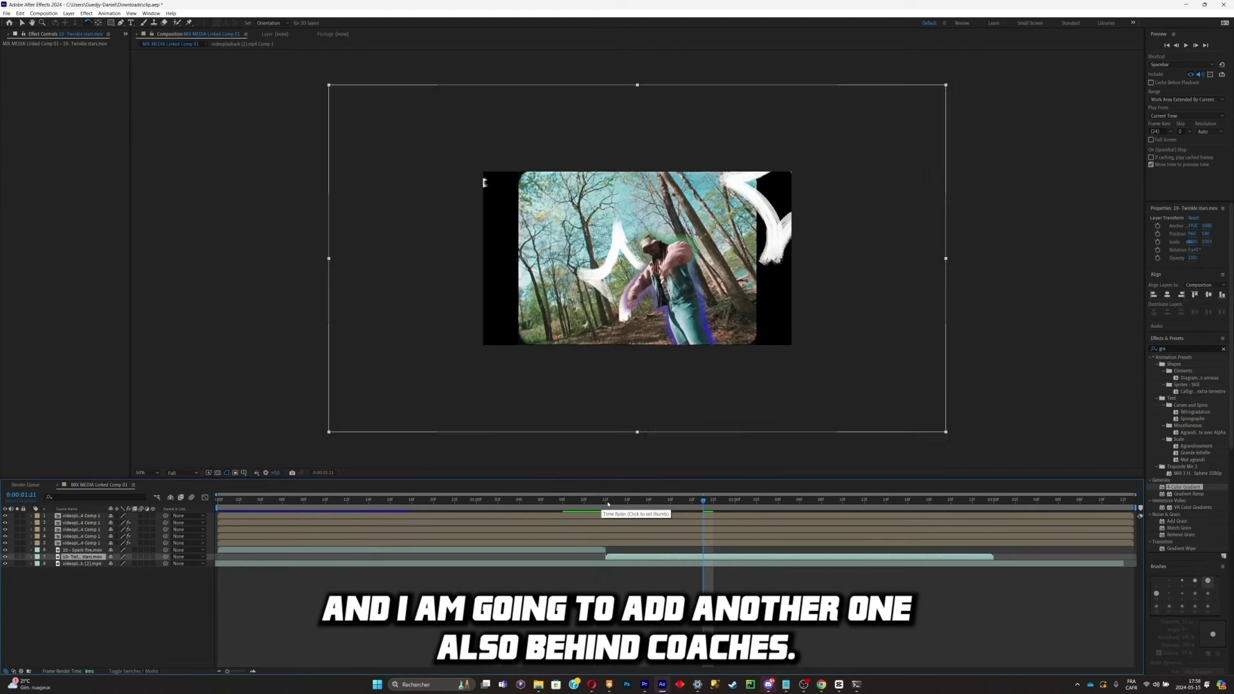
{"action": "left_click_drag", "start_coordinate": [604, 500], "coordinate": [594, 500]}
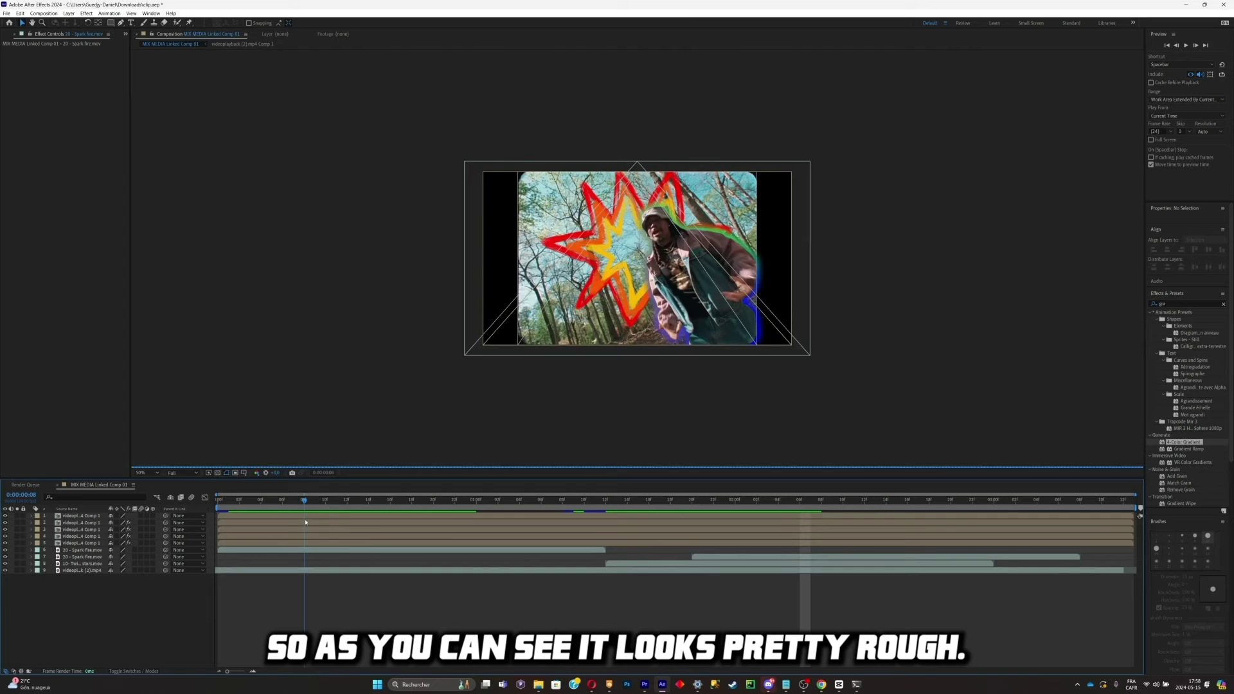
{"action": "key", "text": "space"}
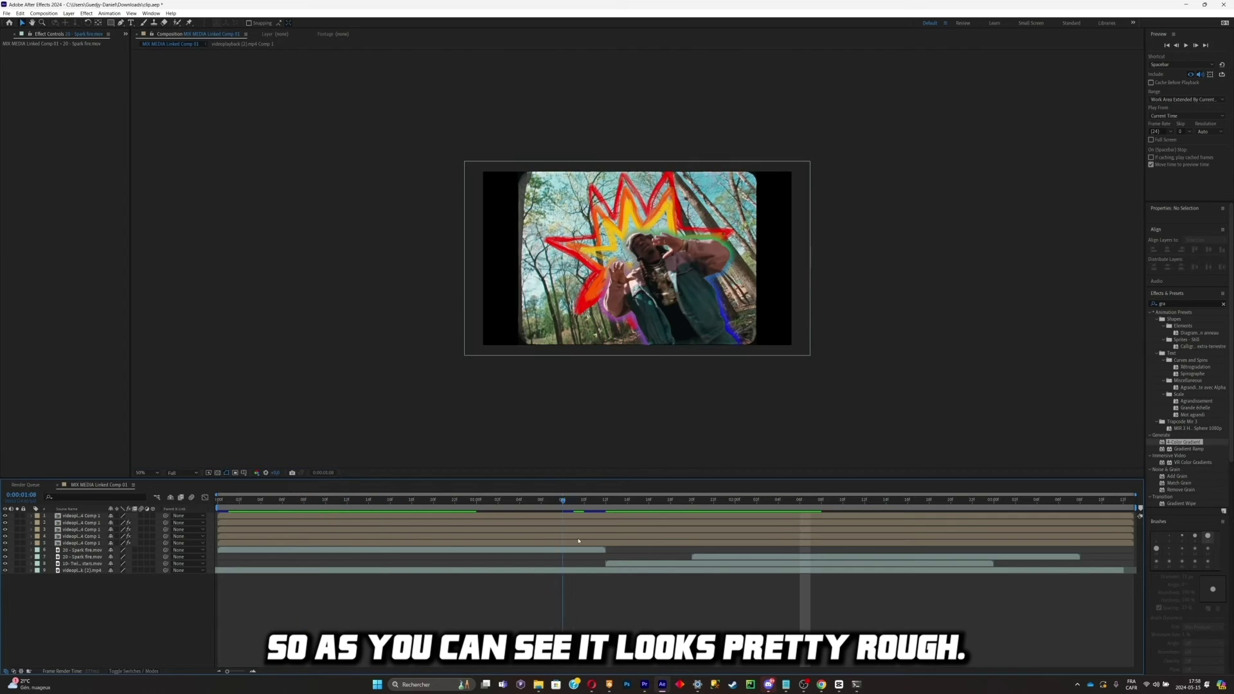
{"action": "left_click_drag", "start_coordinate": [731, 551], "coordinate": [724, 550]}
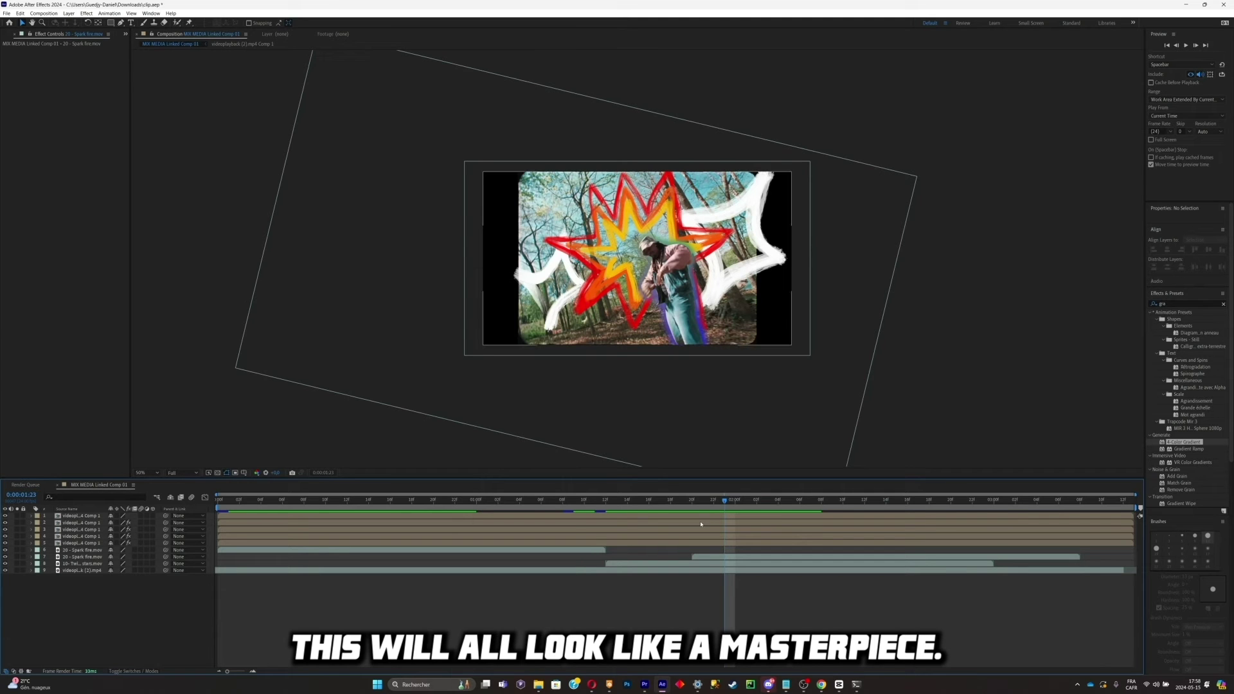
Save the composition, switch to Premiere Pro and place the LOOK 14 template at the start of the empty sequence.
{"action": "key", "text": "ctrl+s"}
{"action": "left_click", "coordinate": [647, 684]}
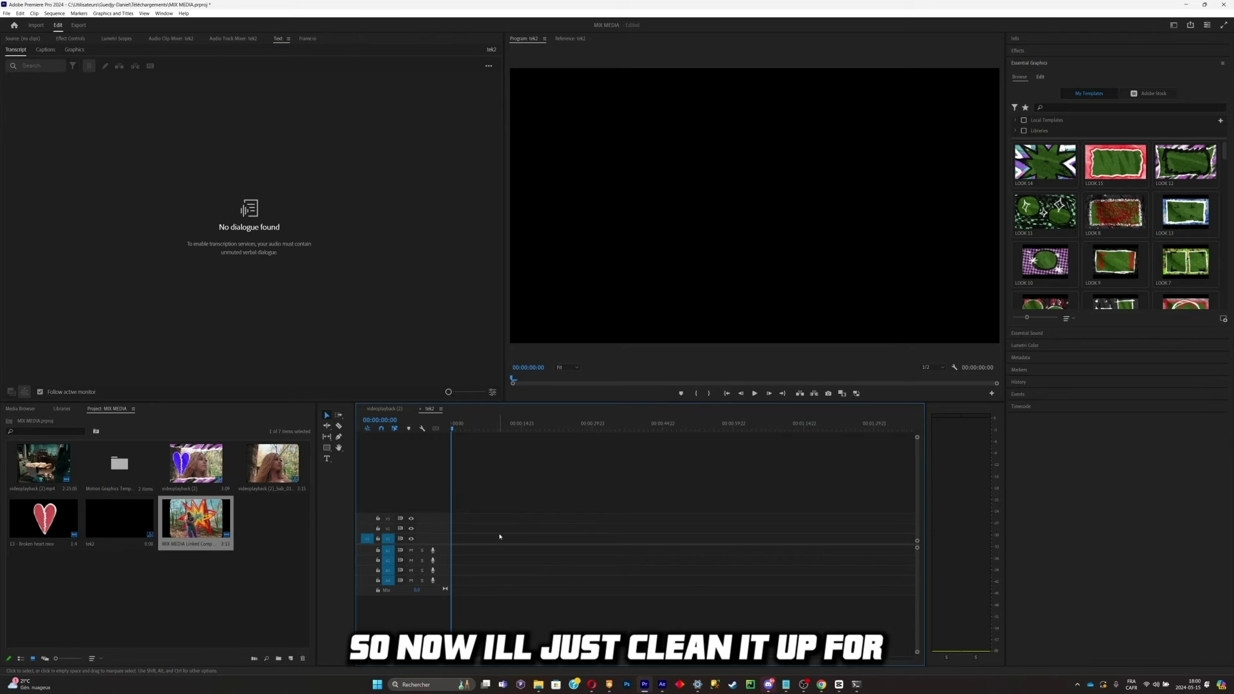
{"action": "left_click", "coordinate": [1048, 169]}
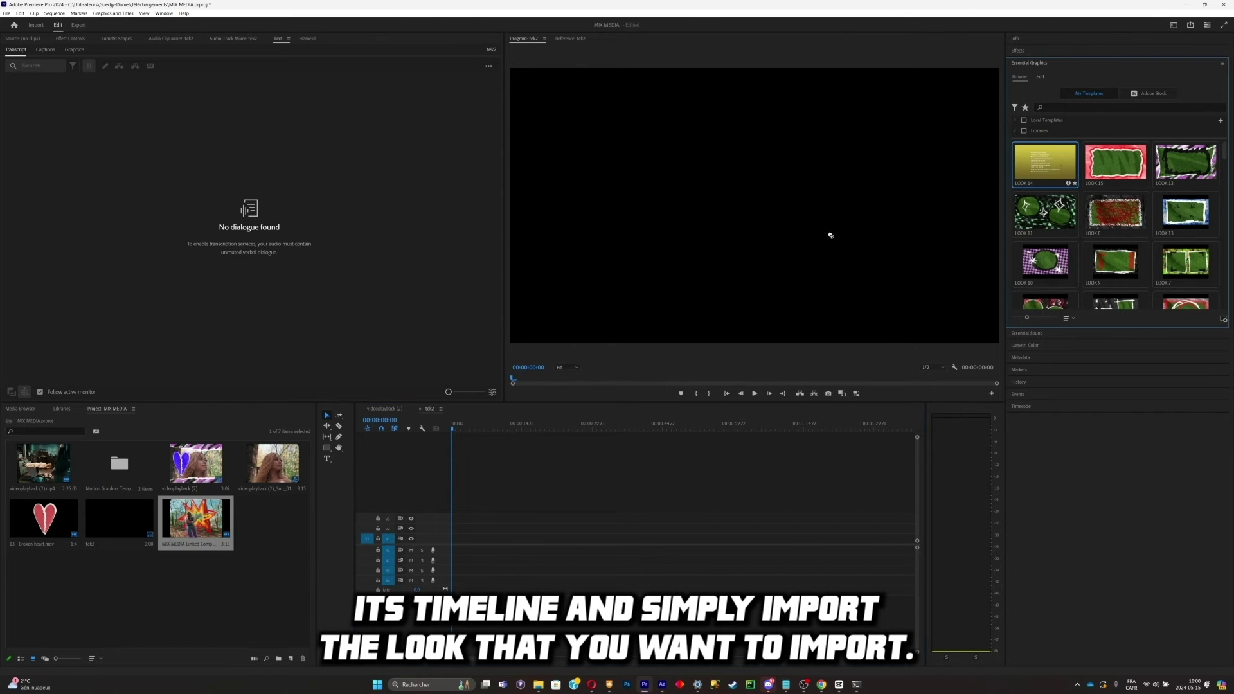
{"action": "left_click_drag", "start_coordinate": [830, 236], "coordinate": [457, 538]}
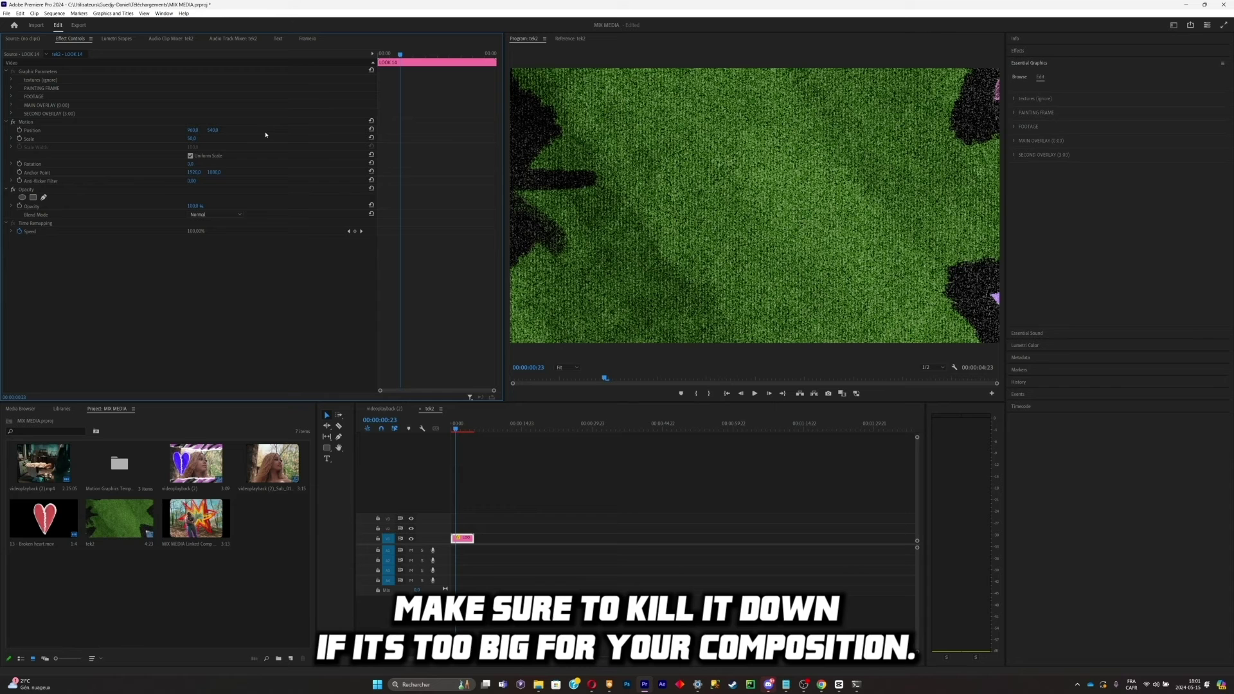
Replace the LOOK 14 template's footage with the MIX MEDIA linked composition and return the playhead to the start.
{"action": "left_click", "coordinate": [1018, 127]}
{"action": "left_click", "coordinate": [1020, 143]}
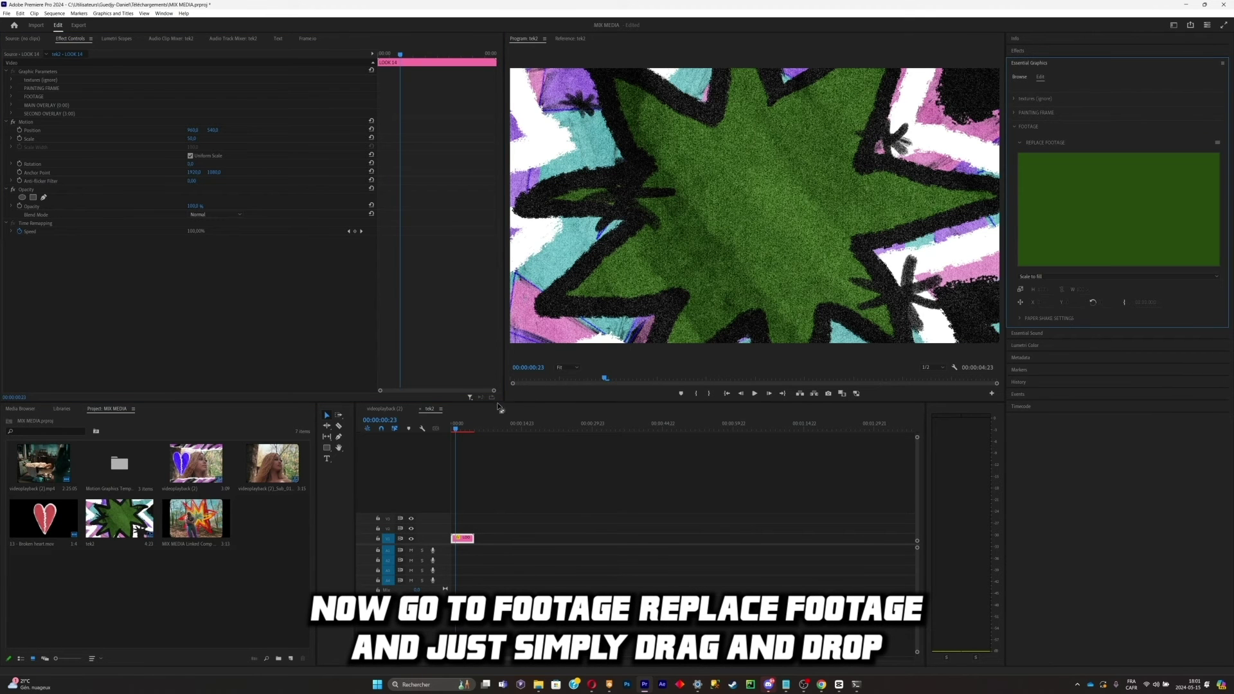
{"action": "left_click_drag", "start_coordinate": [196, 518], "coordinate": [1083, 210]}
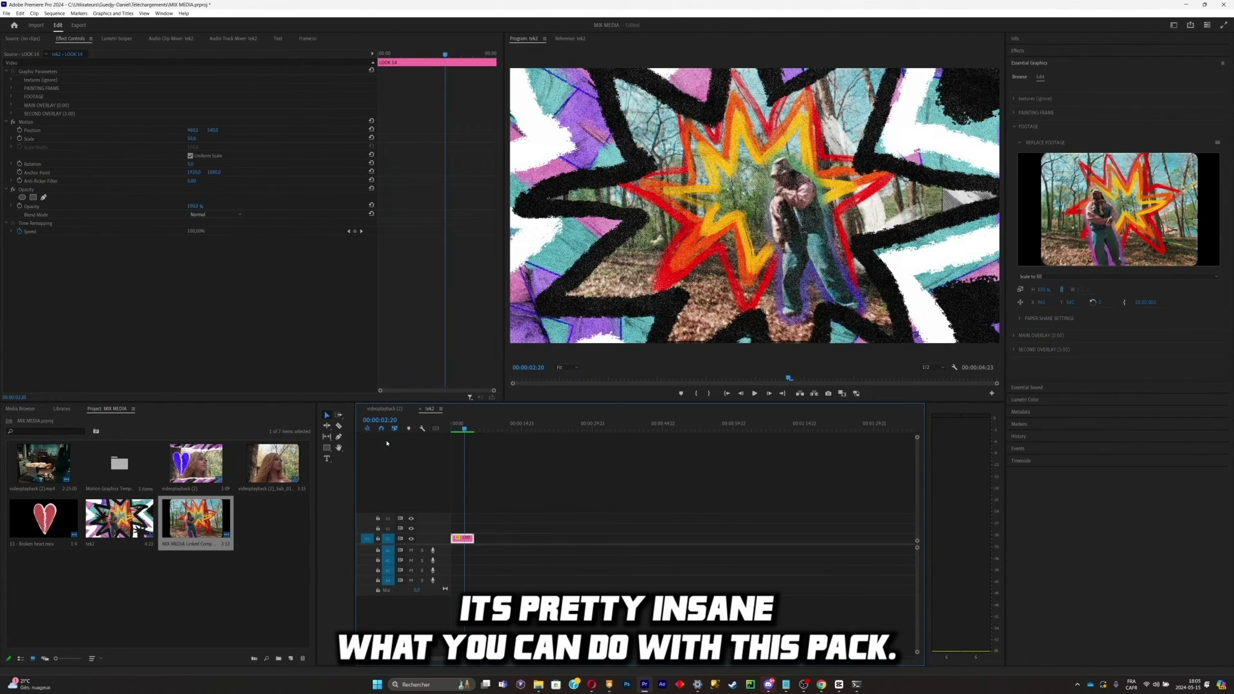
{"action": "key", "text": "Home"}
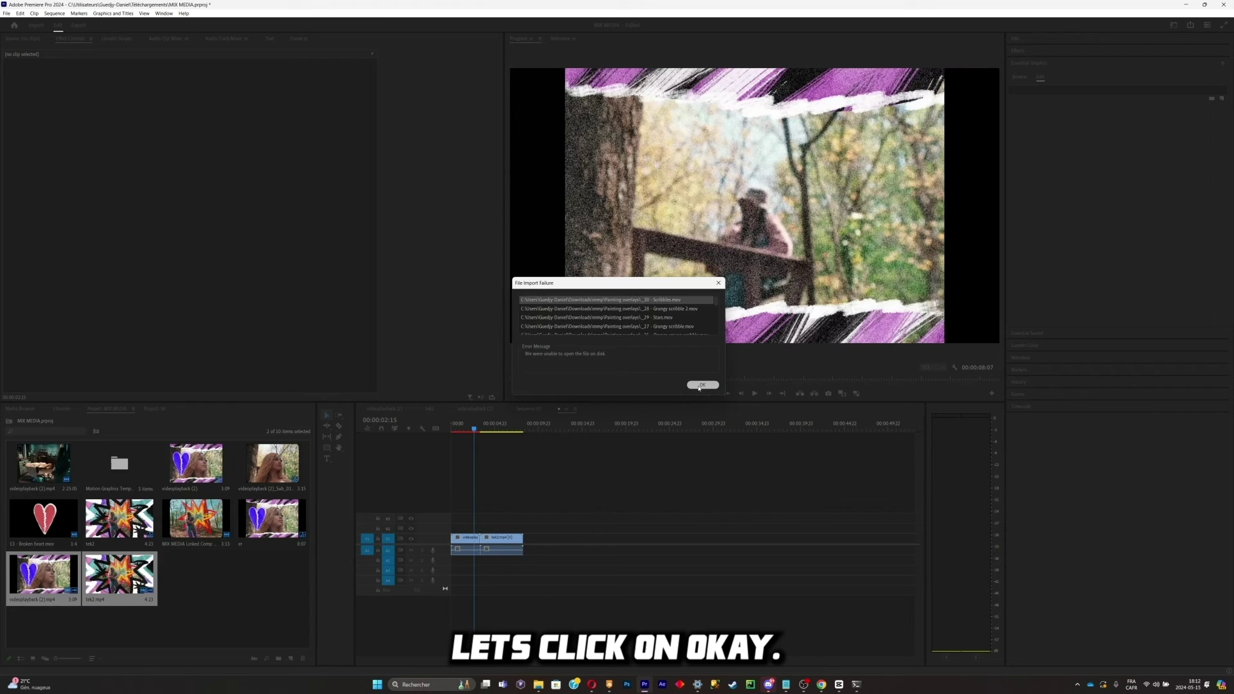
Place the Vortex spiral overlay on the track above the cut between the two clips and set its blend mode to Difference.
{"action": "left_click", "coordinate": [702, 386]}
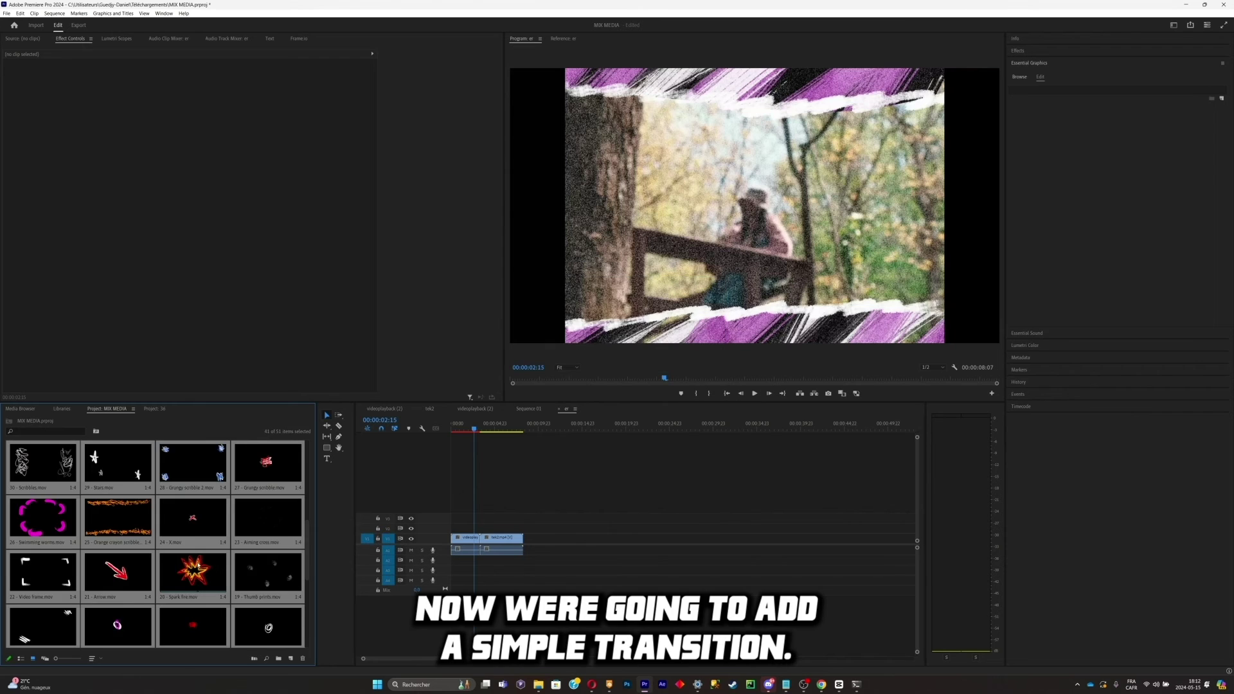
{"action": "scroll", "coordinate": [196, 566], "scroll_direction": "down", "scroll_amount": 4}
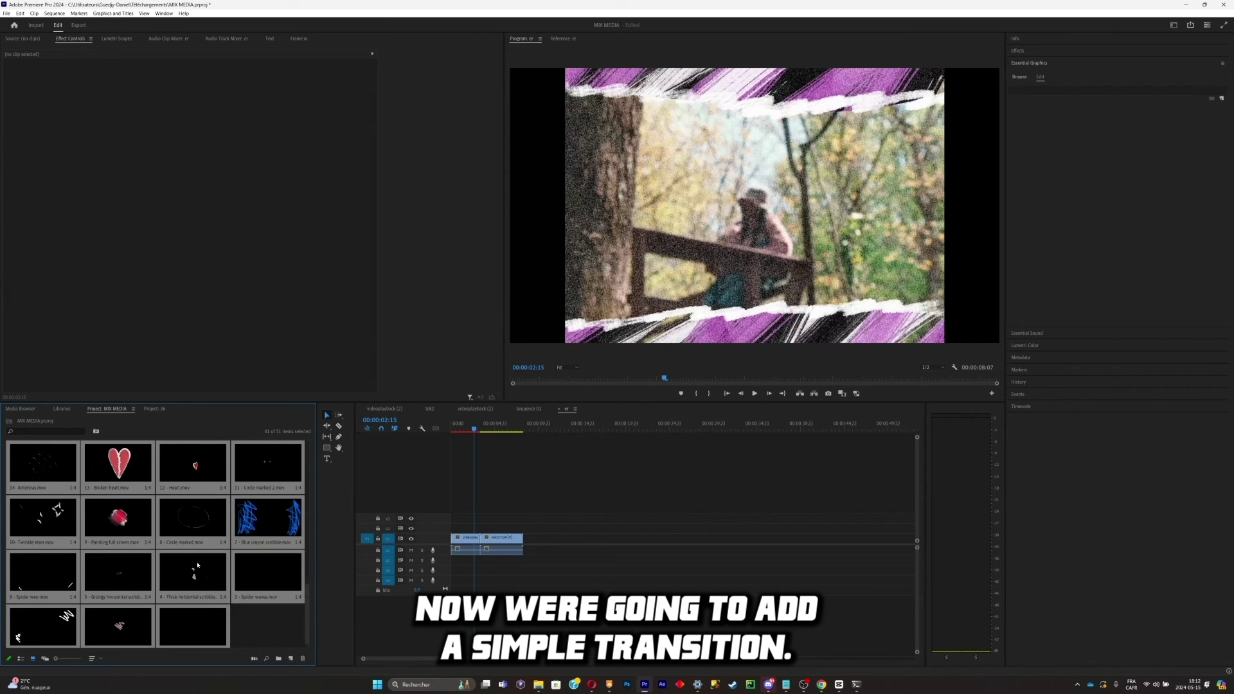
{"action": "scroll", "coordinate": [196, 566], "scroll_direction": "up", "scroll_amount": 2}
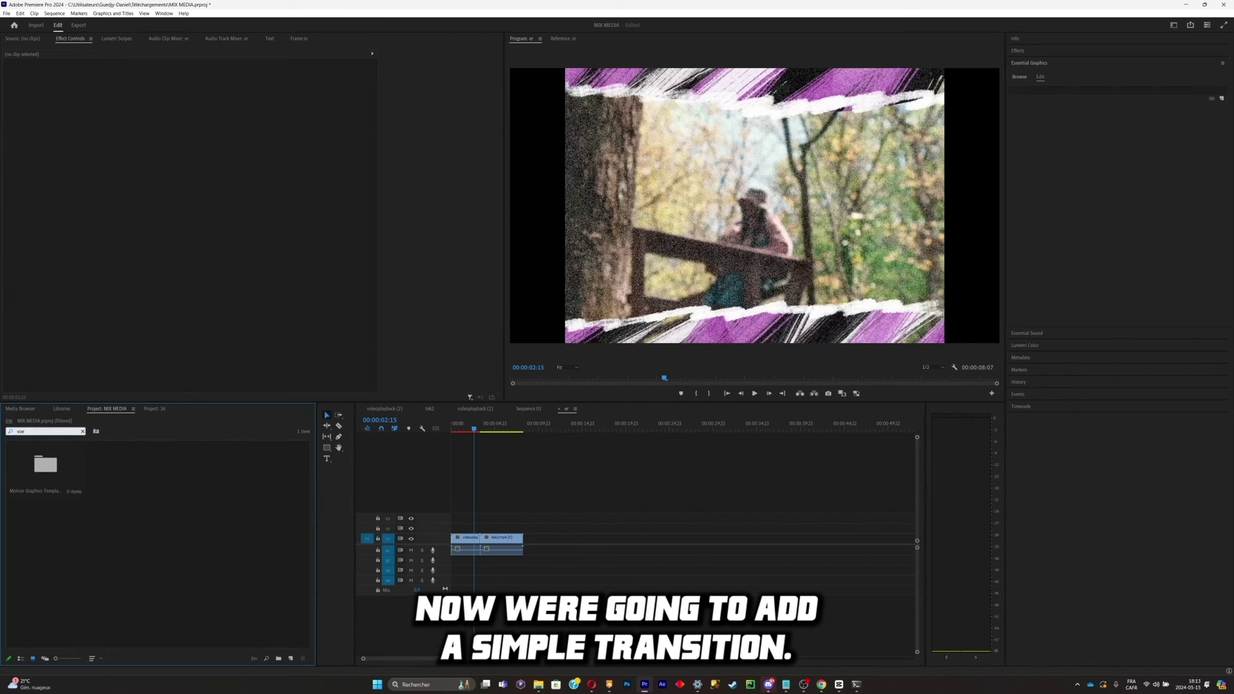
{"action": "type", "text": "vor"}
{"action": "left_click_drag", "start_coordinate": [126, 464], "coordinate": [477, 528]}
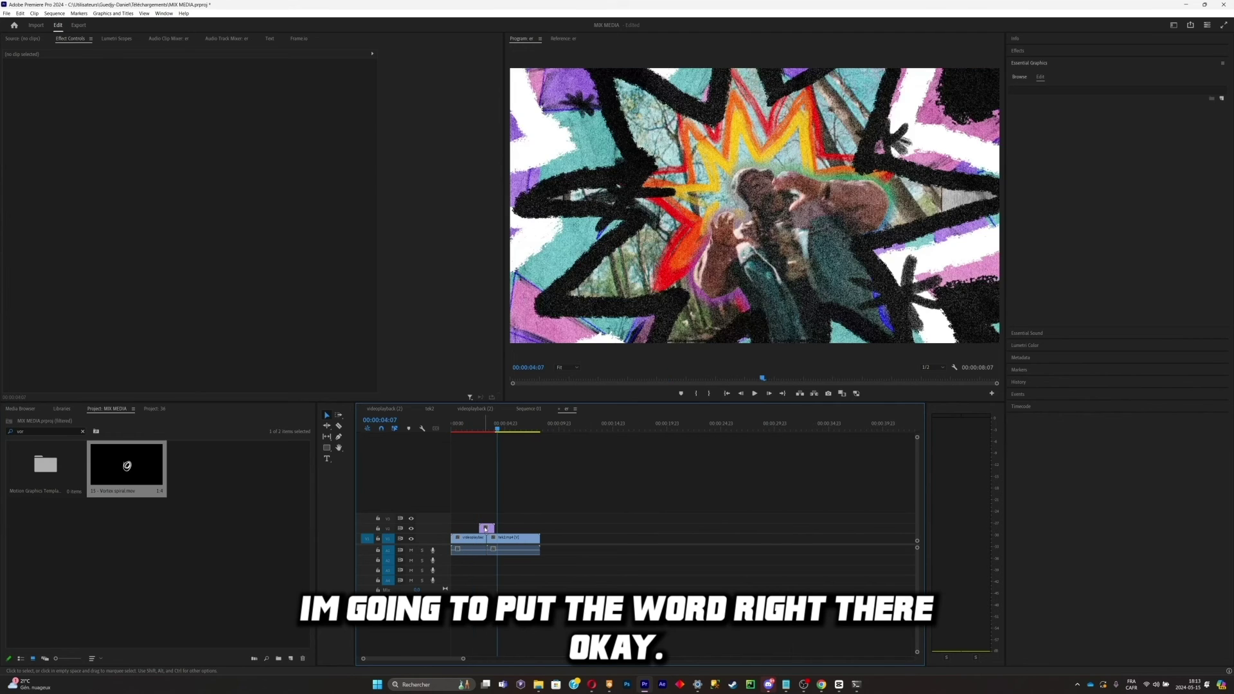
{"action": "left_click", "coordinate": [239, 164]}
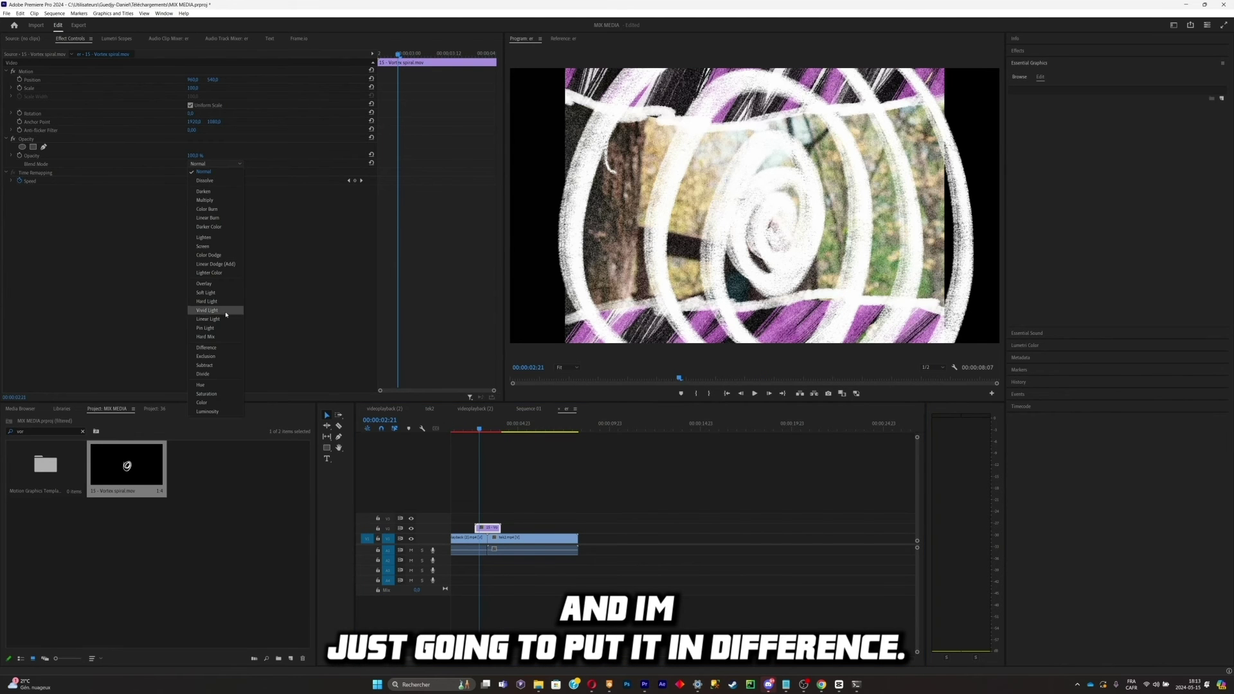
{"action": "left_click", "coordinate": [222, 347]}
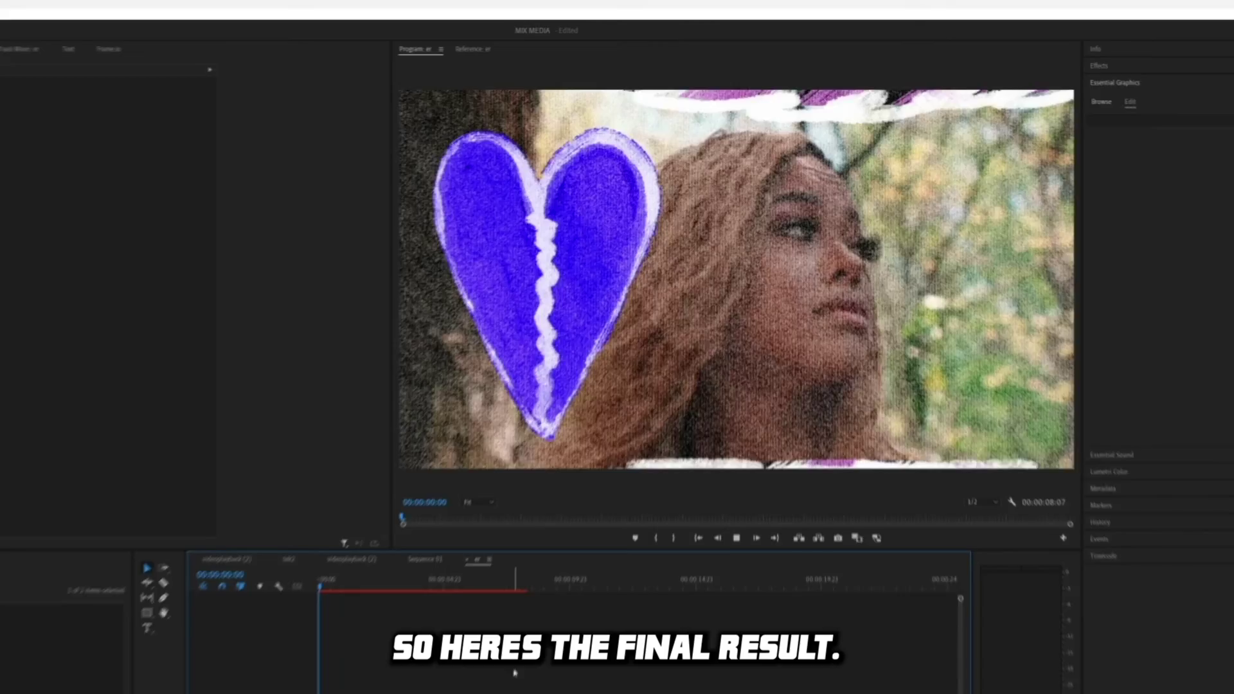